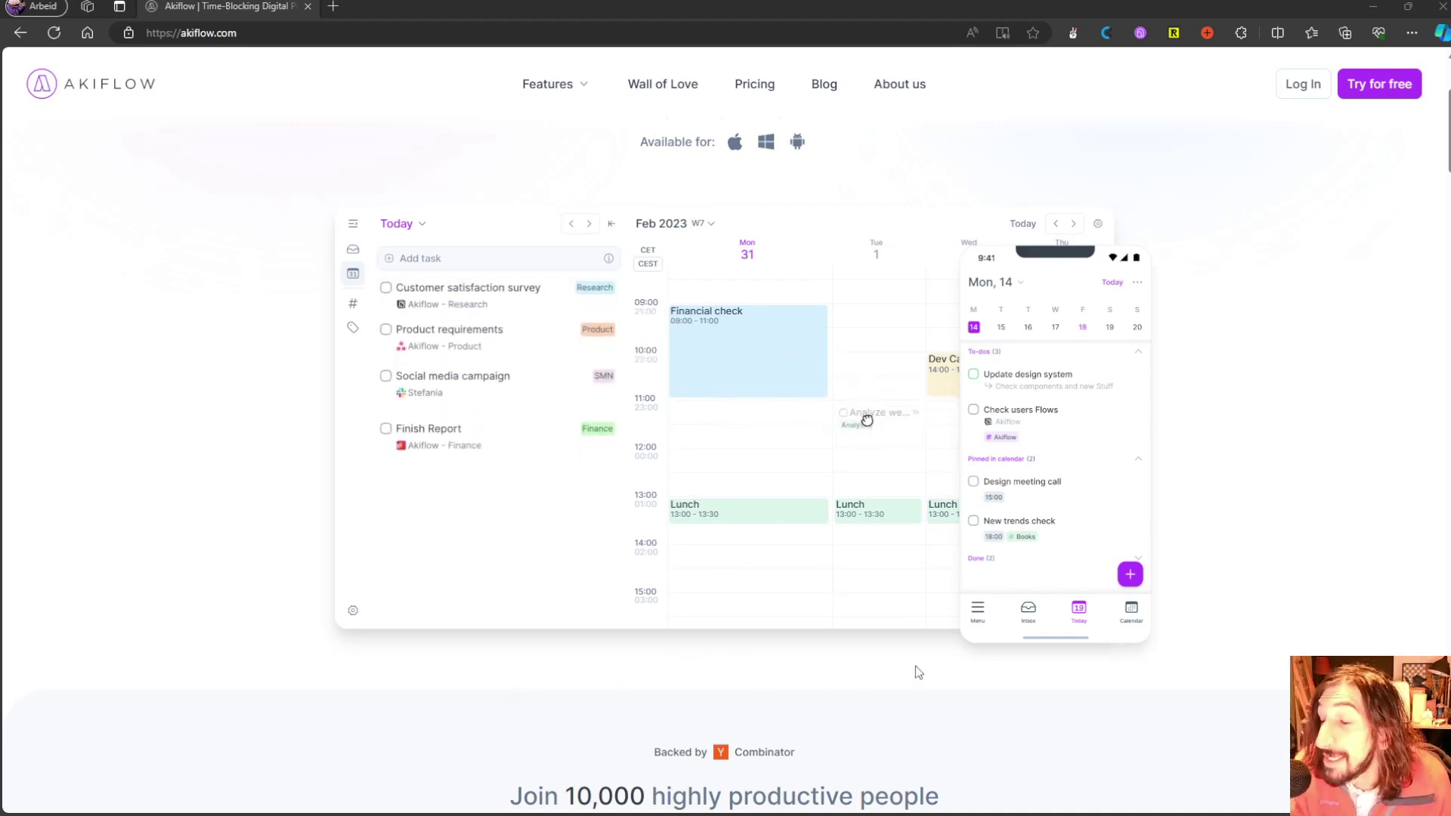
- Scroll the Akiflow homepage demo showing the task list and February 2023 weekly calendar
{"action": "scroll", "coordinate": [959, 671], "scroll_direction": "down", "scroll_amount": 2}
{"action": "scroll", "coordinate": [989, 665], "scroll_direction": "up", "scroll_amount": 2}
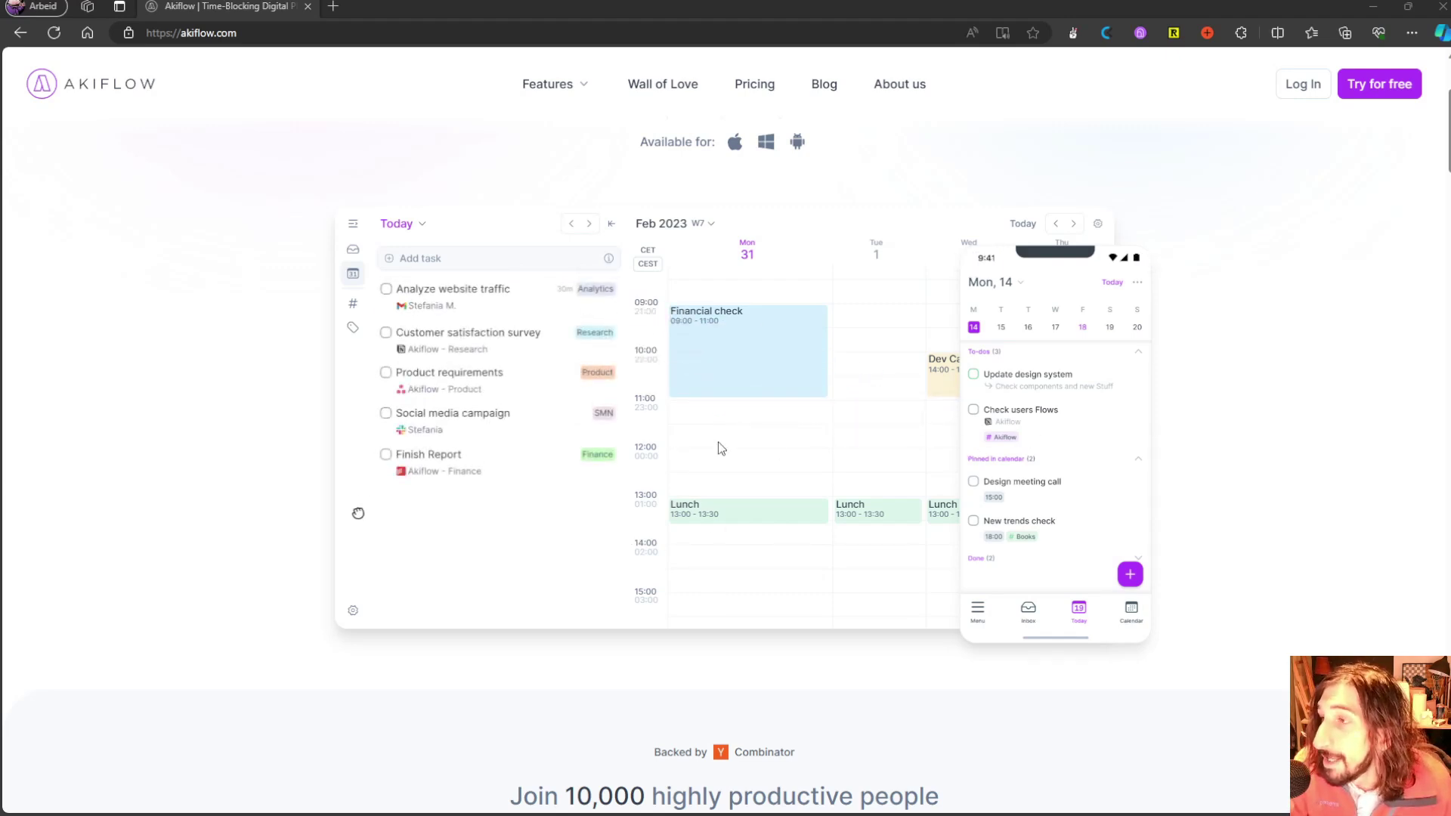
{"action": "scroll", "coordinate": [729, 434], "scroll_direction": "down", "scroll_amount": 1}
{"action": "scroll", "coordinate": [730, 434], "scroll_direction": "up", "scroll_amount": 1}
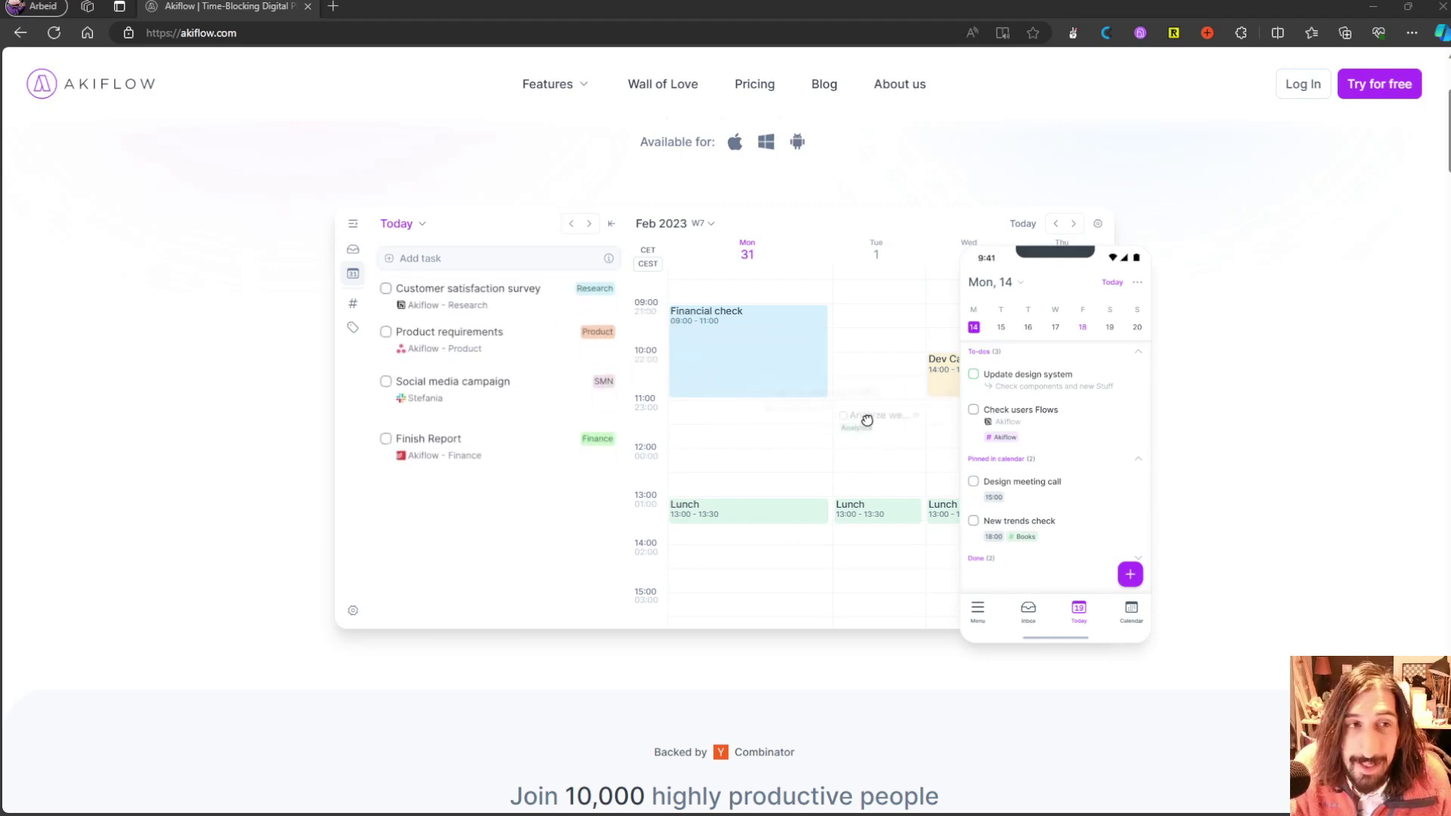
- Switch to Tana and browse today's page, the Social media idea table and its social media post tag
{"action": "key", "text": "alt+Tab"}
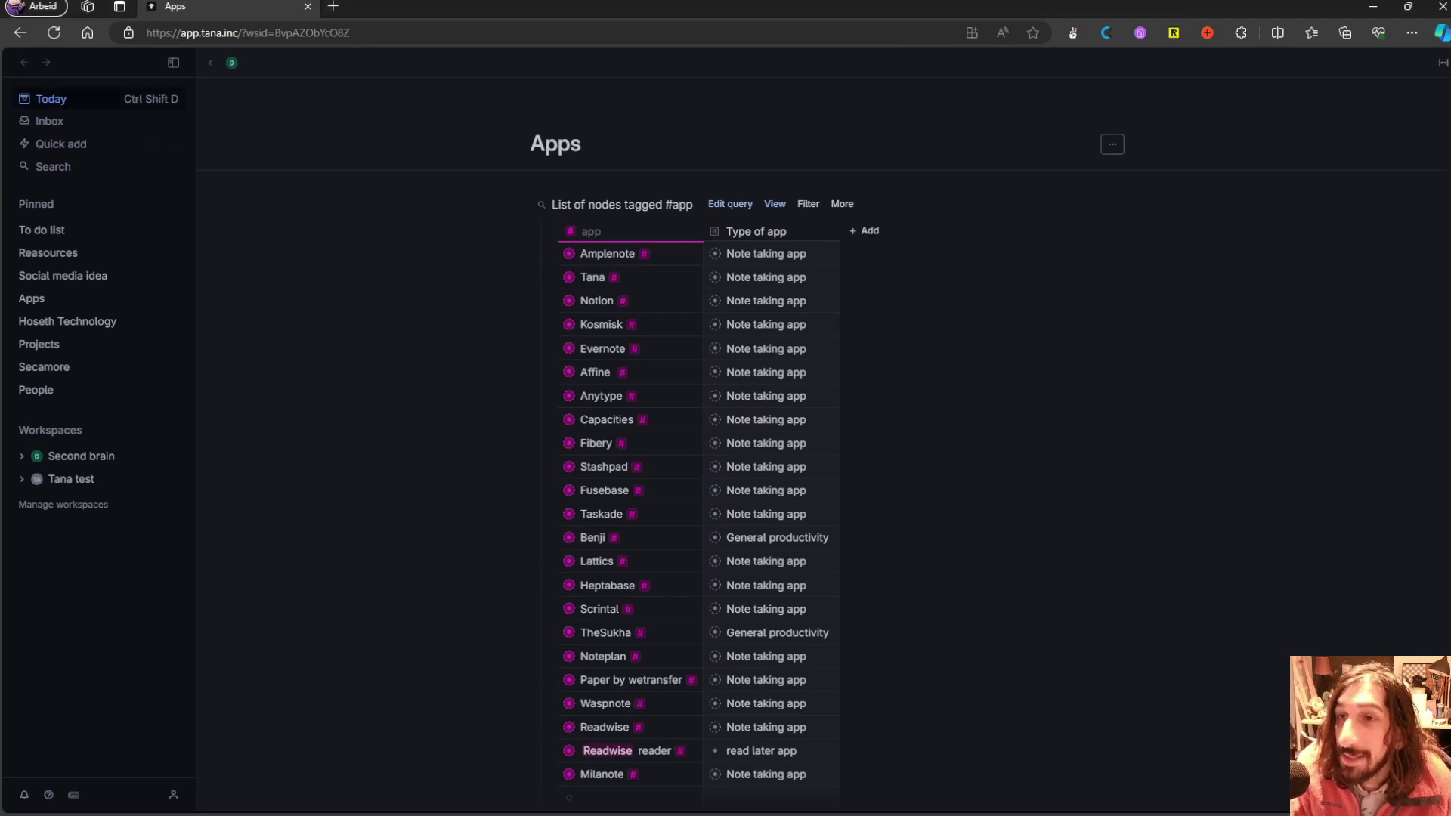
{"action": "left_click", "coordinate": [51, 98]}
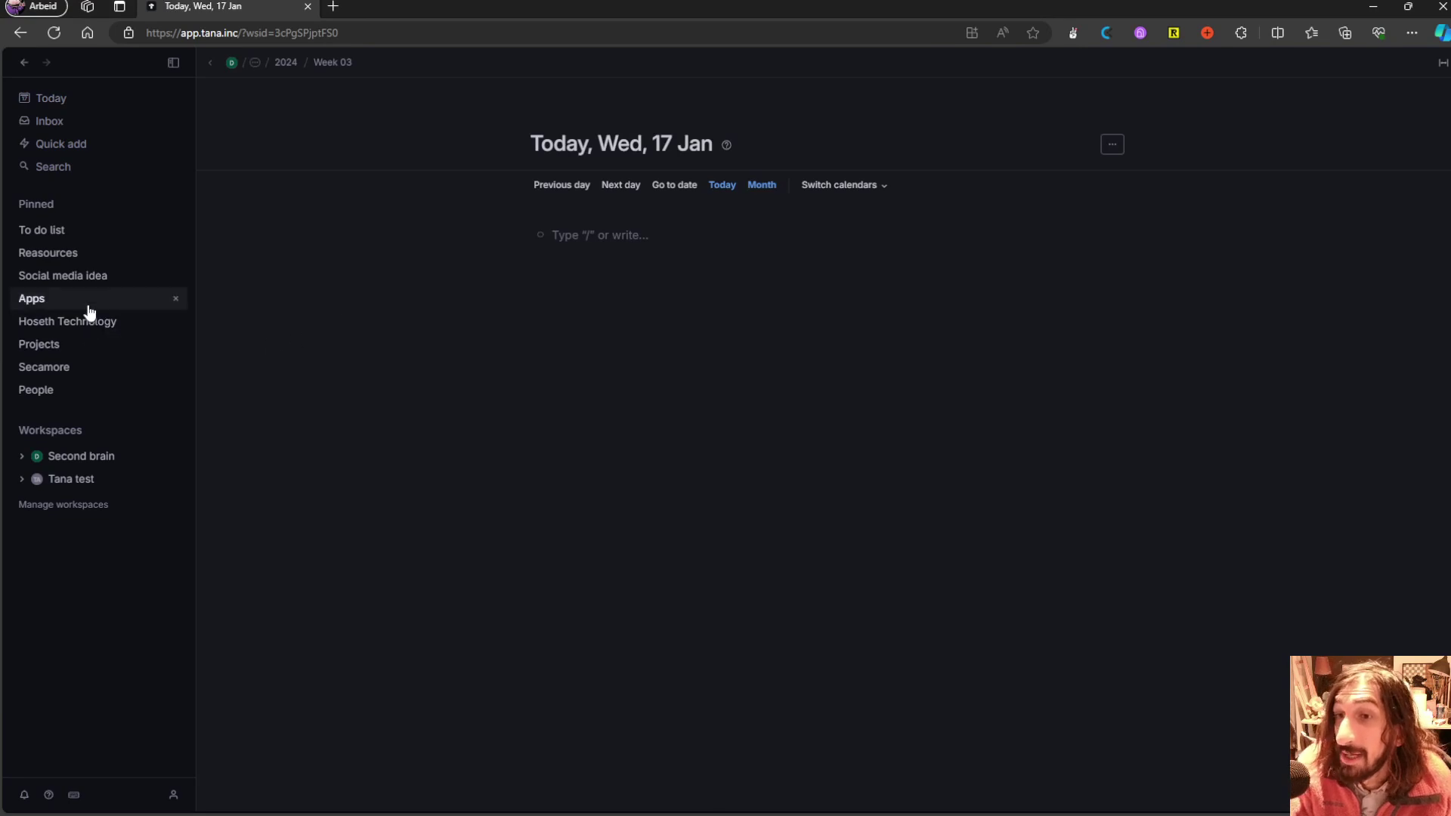
{"action": "left_click", "coordinate": [59, 277]}
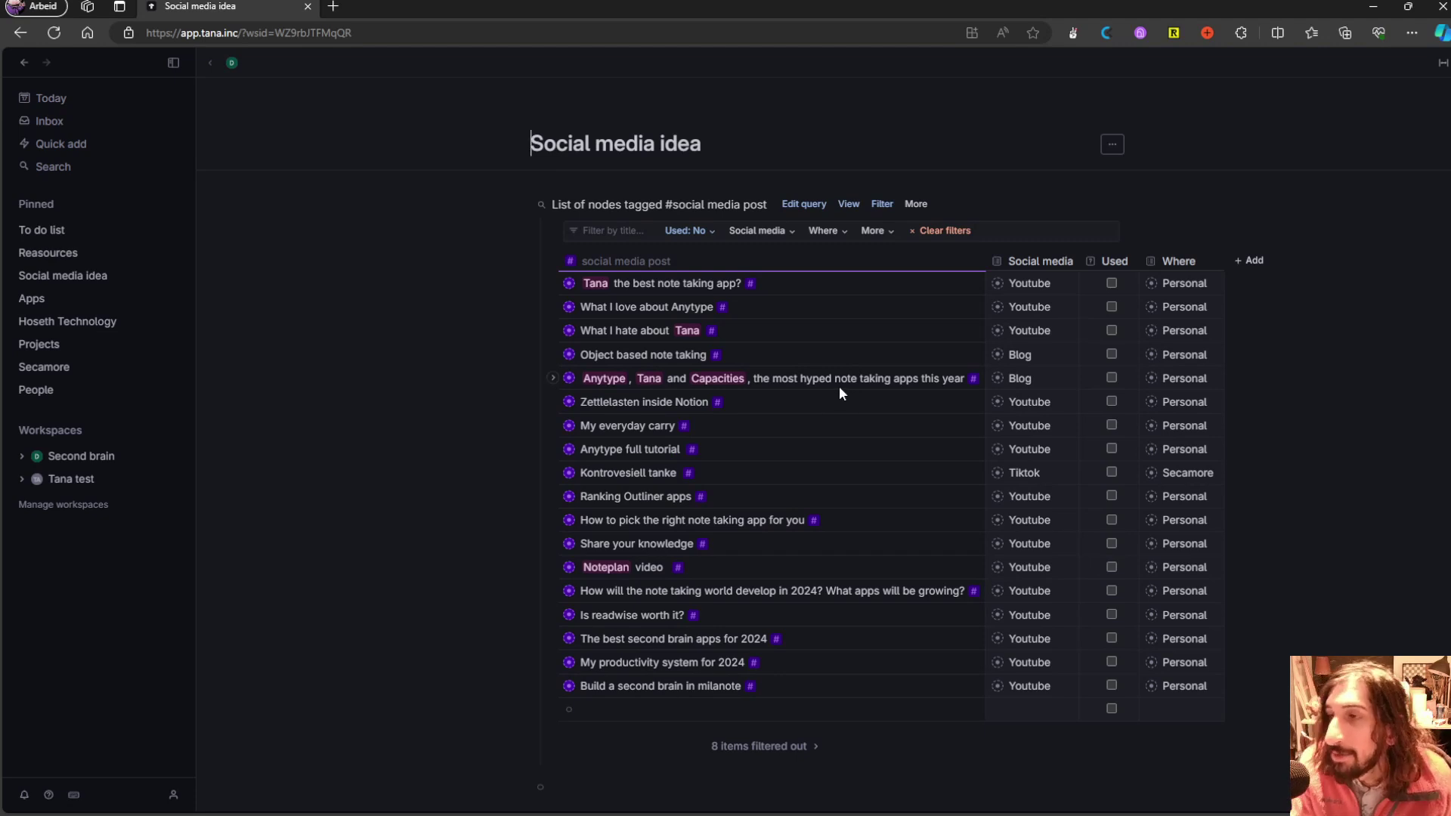
{"action": "left_click", "coordinate": [751, 285]}
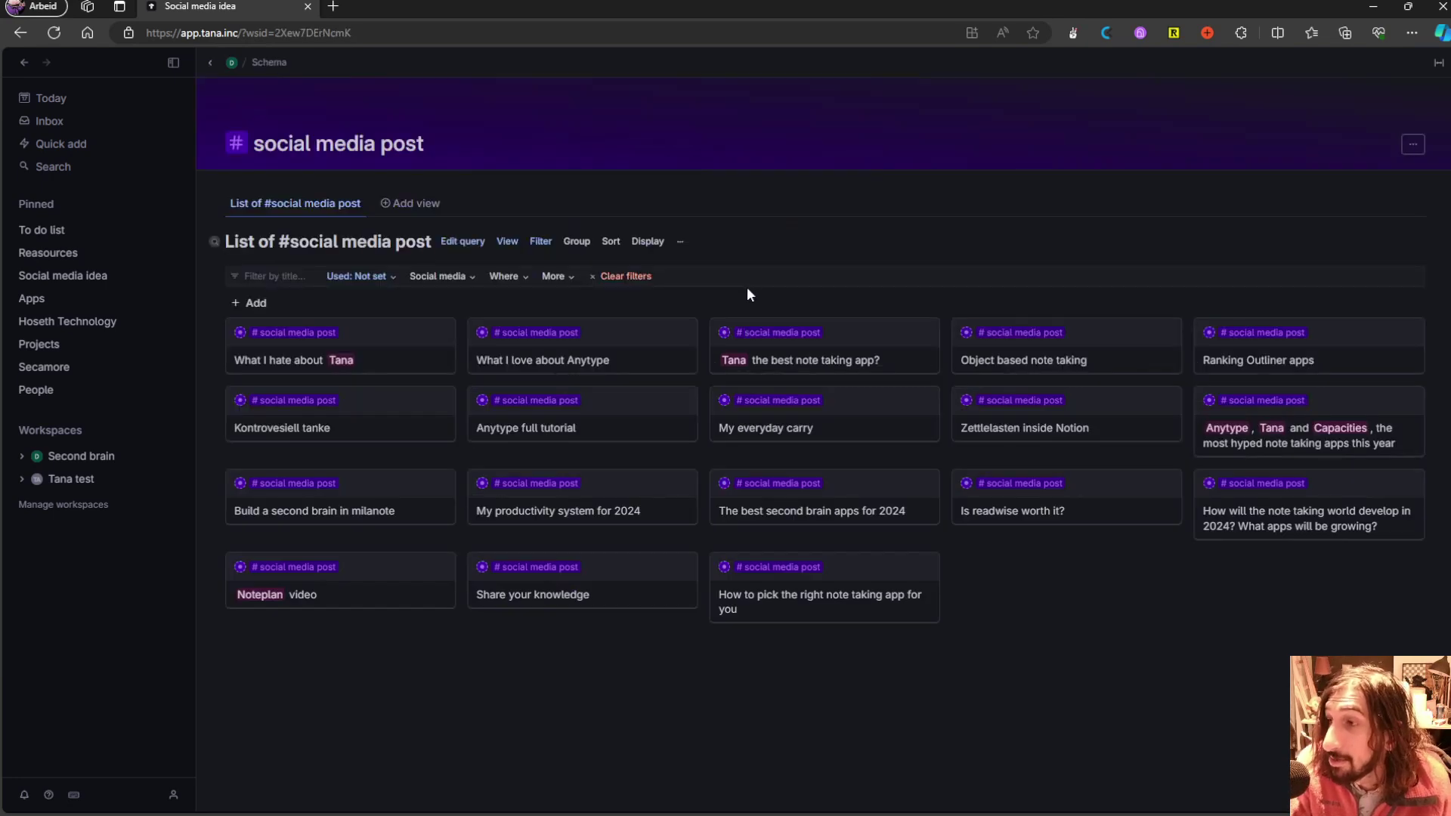
{"action": "key", "text": "alt+Left"}
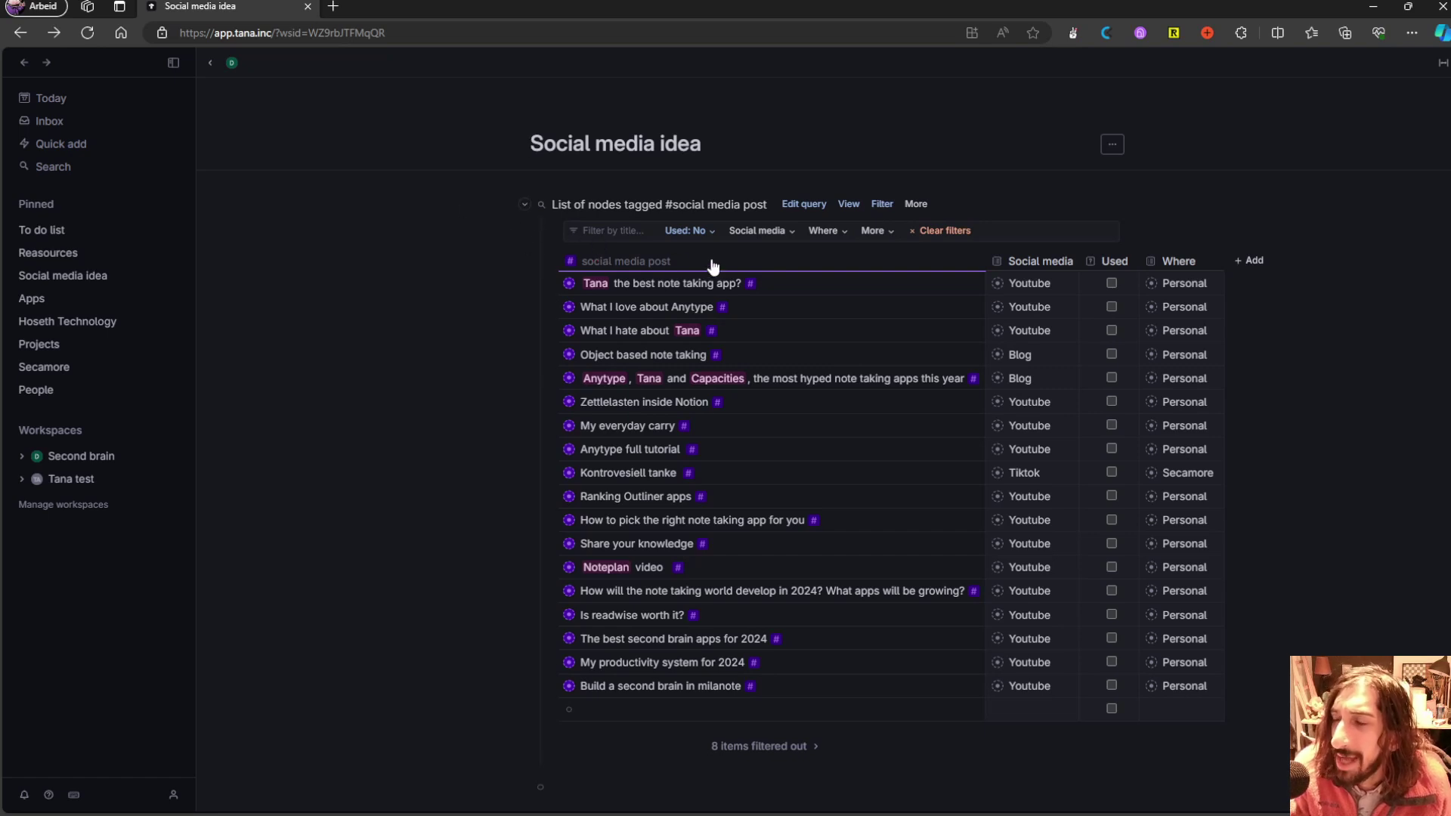
- Visit today's page, the Inbox and Reasources, ending on the Social media idea table
{"action": "left_click", "coordinate": [50, 98]}
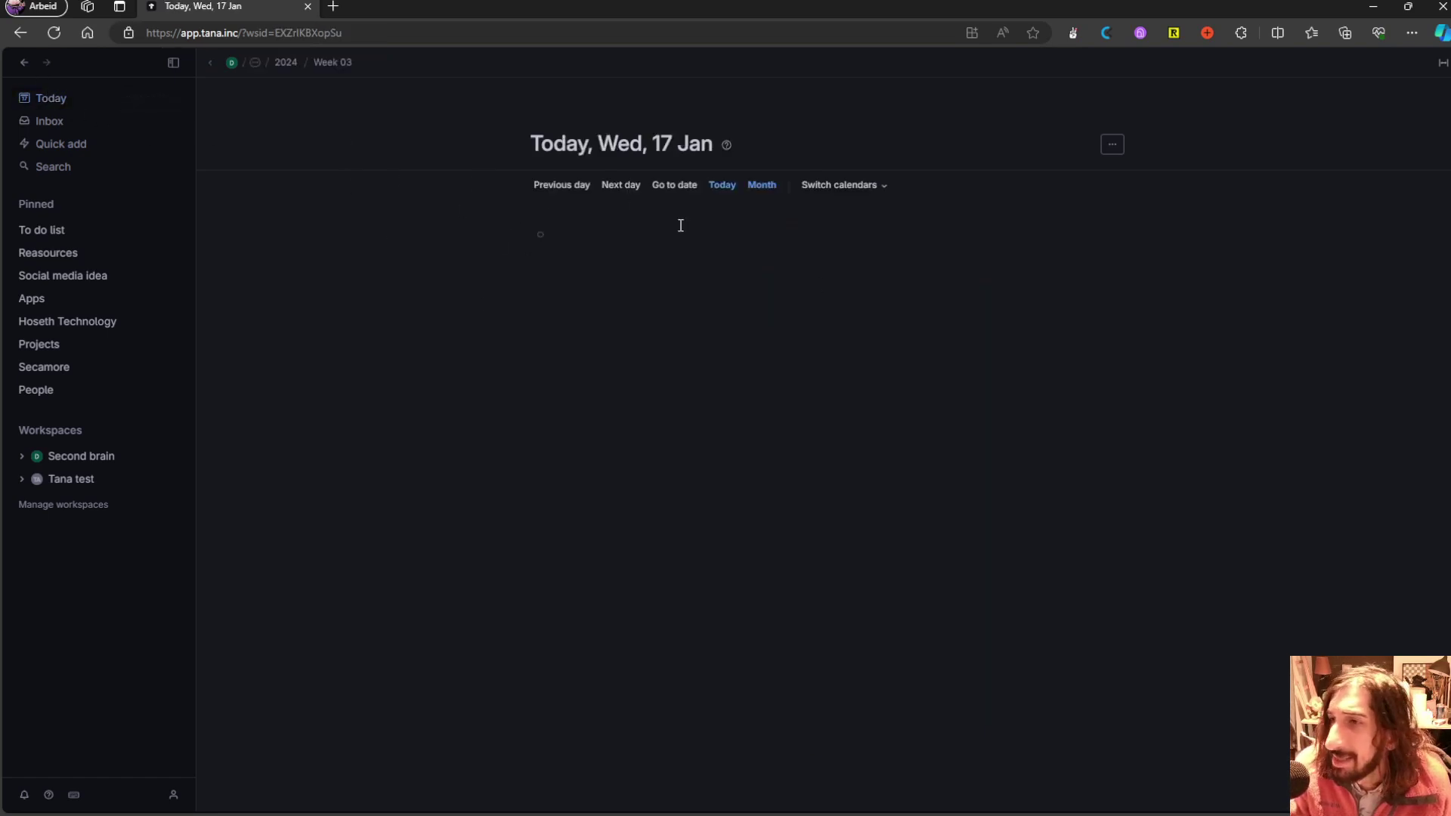
{"action": "left_click", "coordinate": [53, 121]}
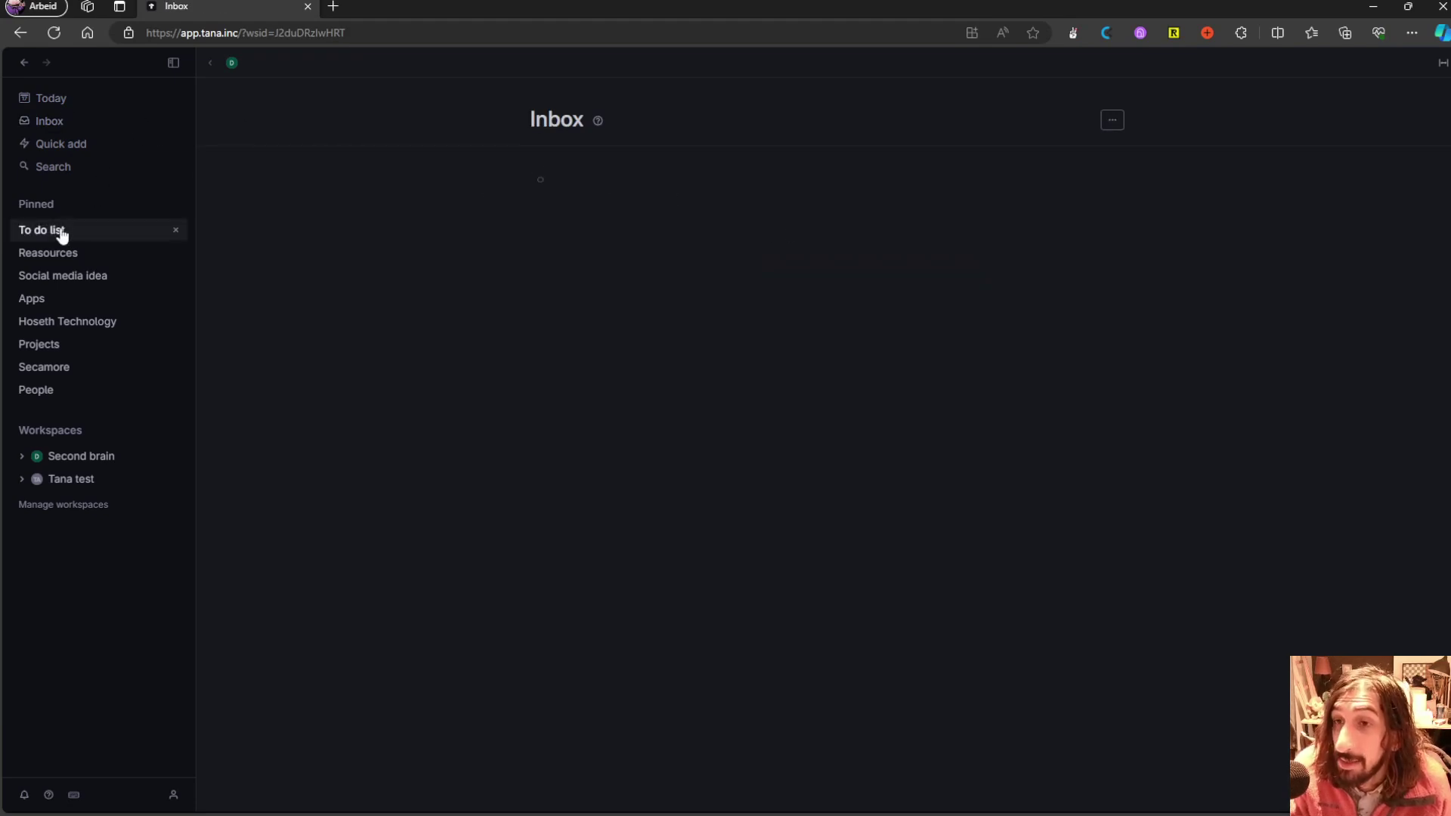
{"action": "left_click", "coordinate": [59, 252]}
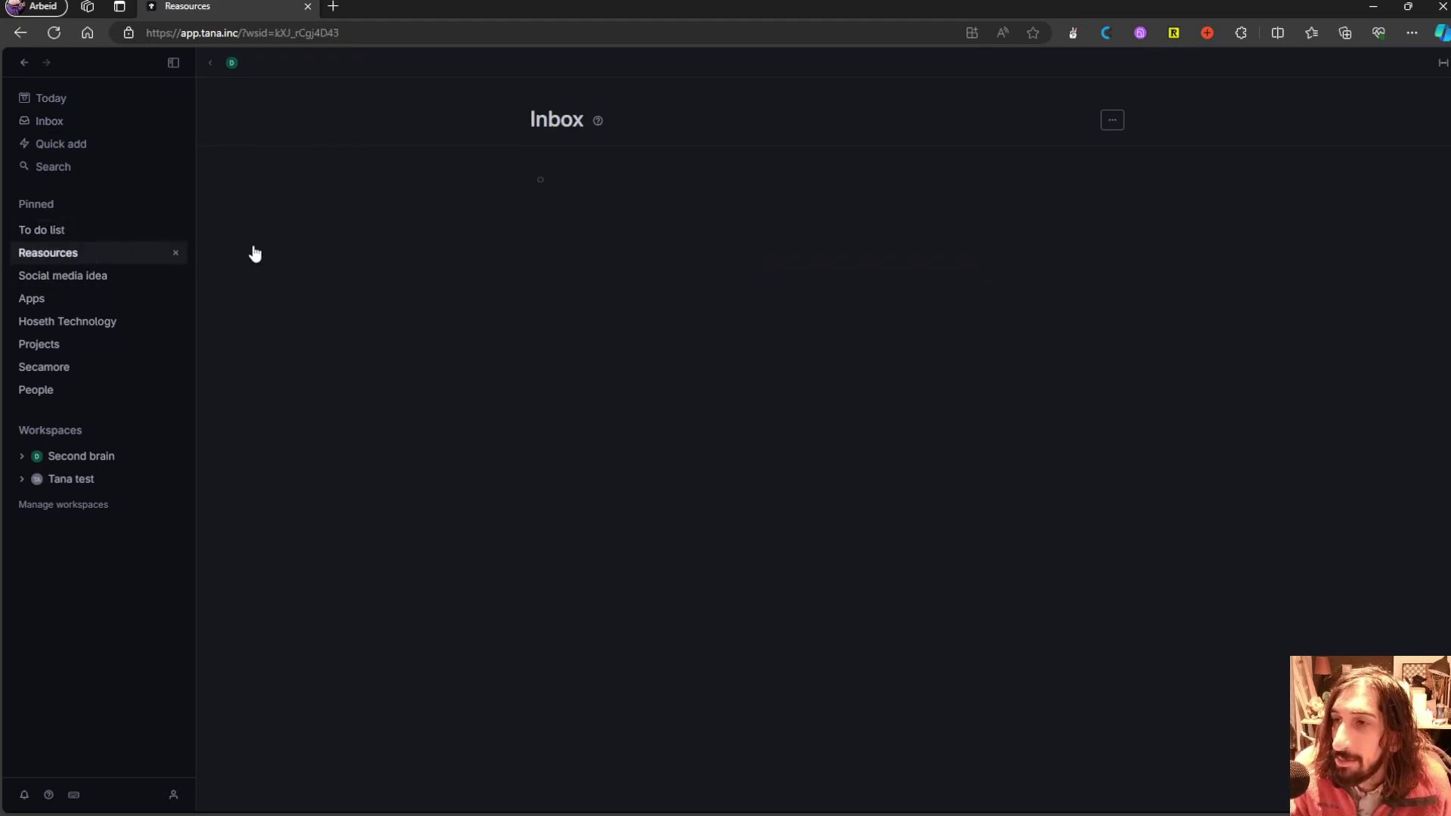
{"action": "left_click", "coordinate": [76, 275]}
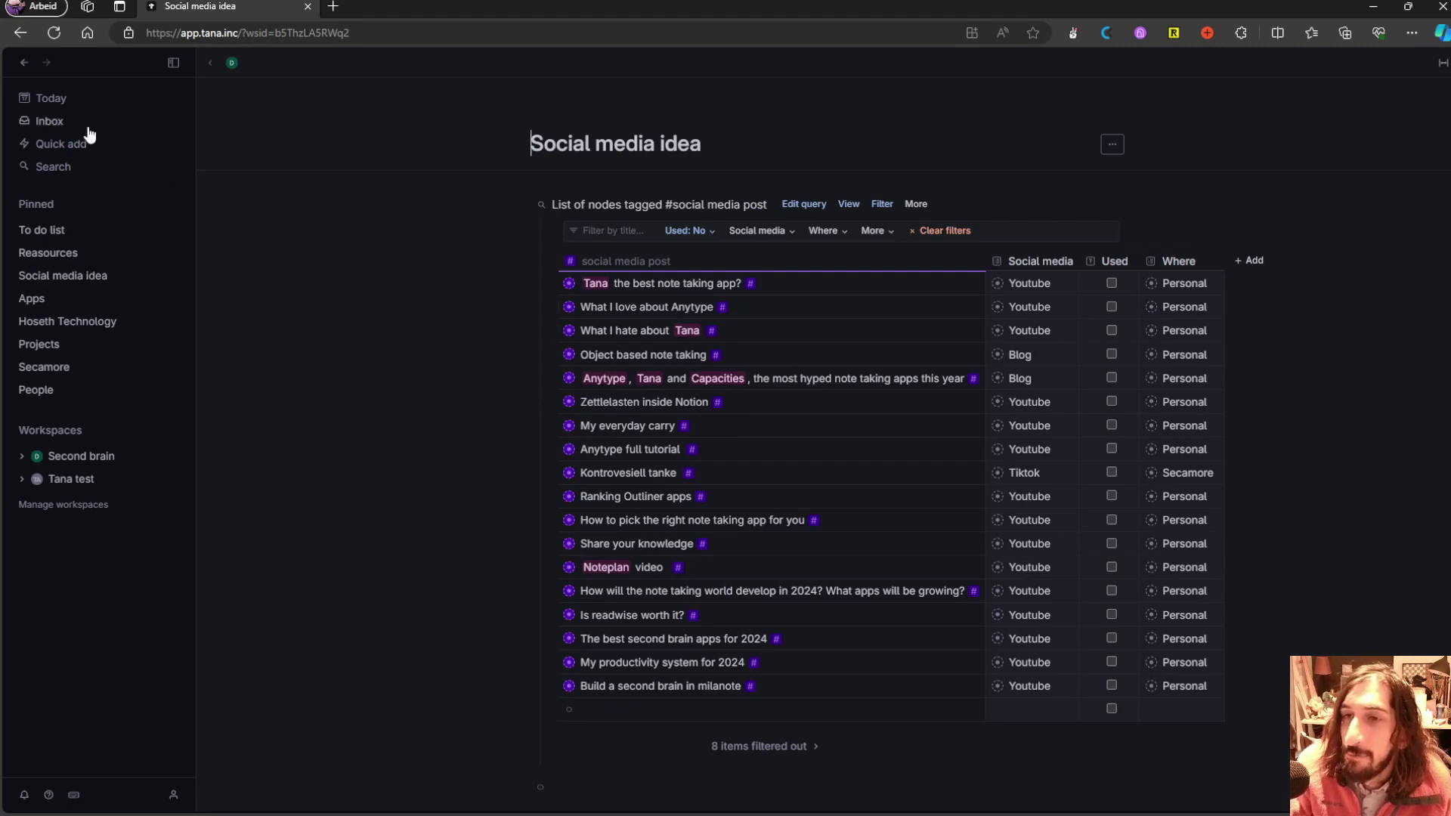
- Add a 'Tana video' node tagged #social media post today and confirm it appears in Social media idea
{"action": "left_click", "coordinate": [65, 100]}
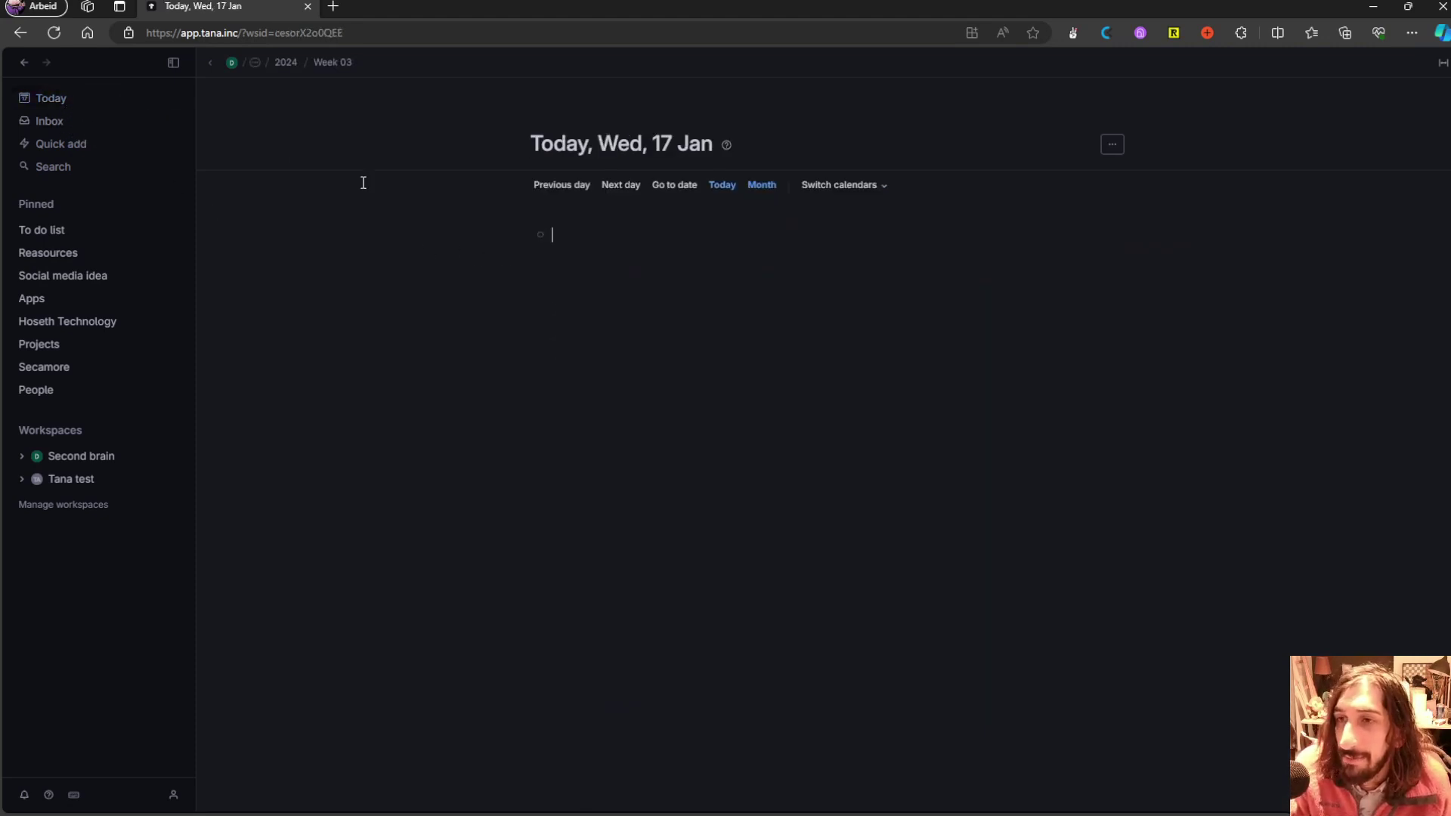
{"action": "left_click", "coordinate": [639, 237]}
{"action": "type", "text": "Tana"}
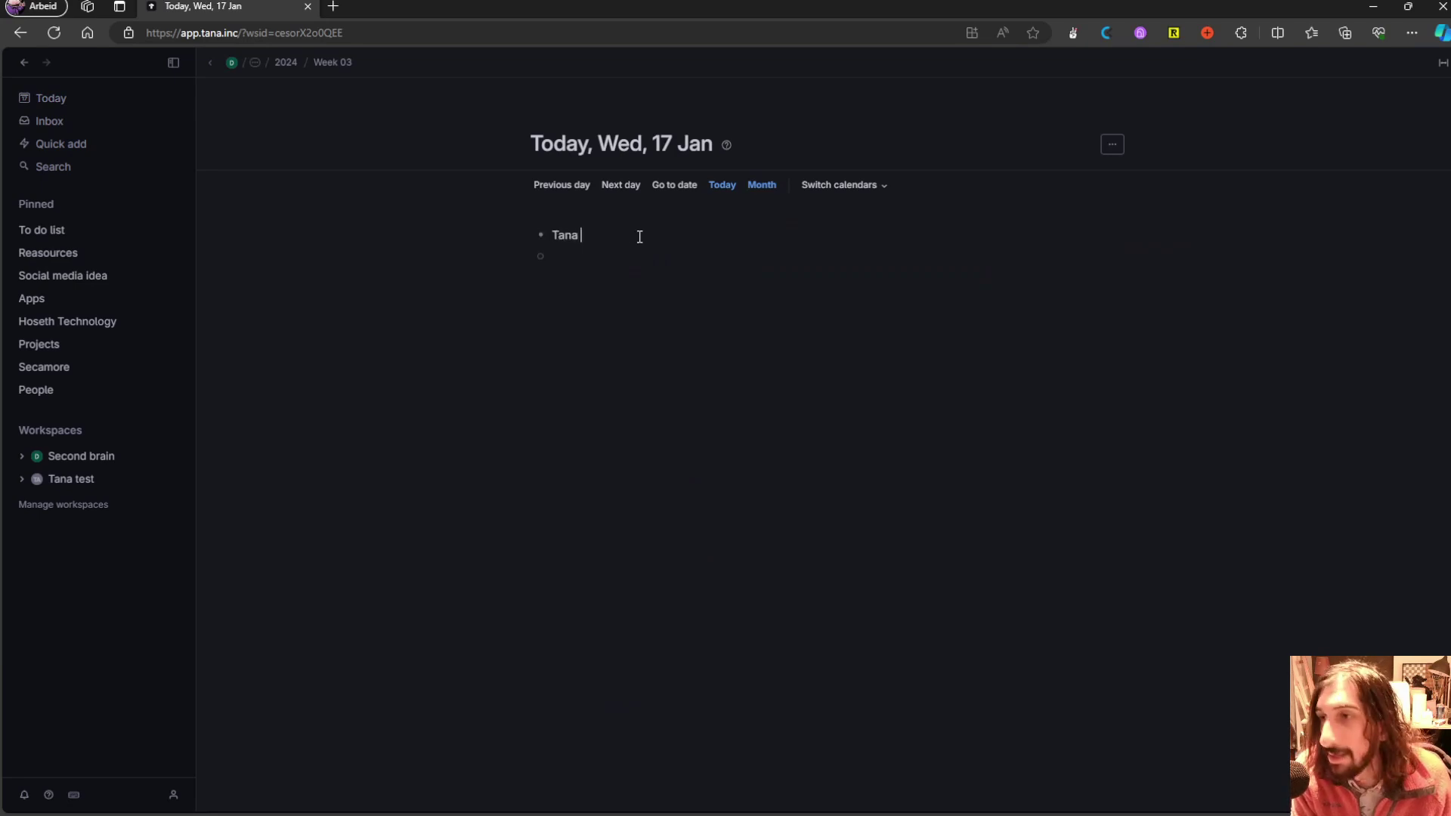
{"action": "type", "text": " video #"}
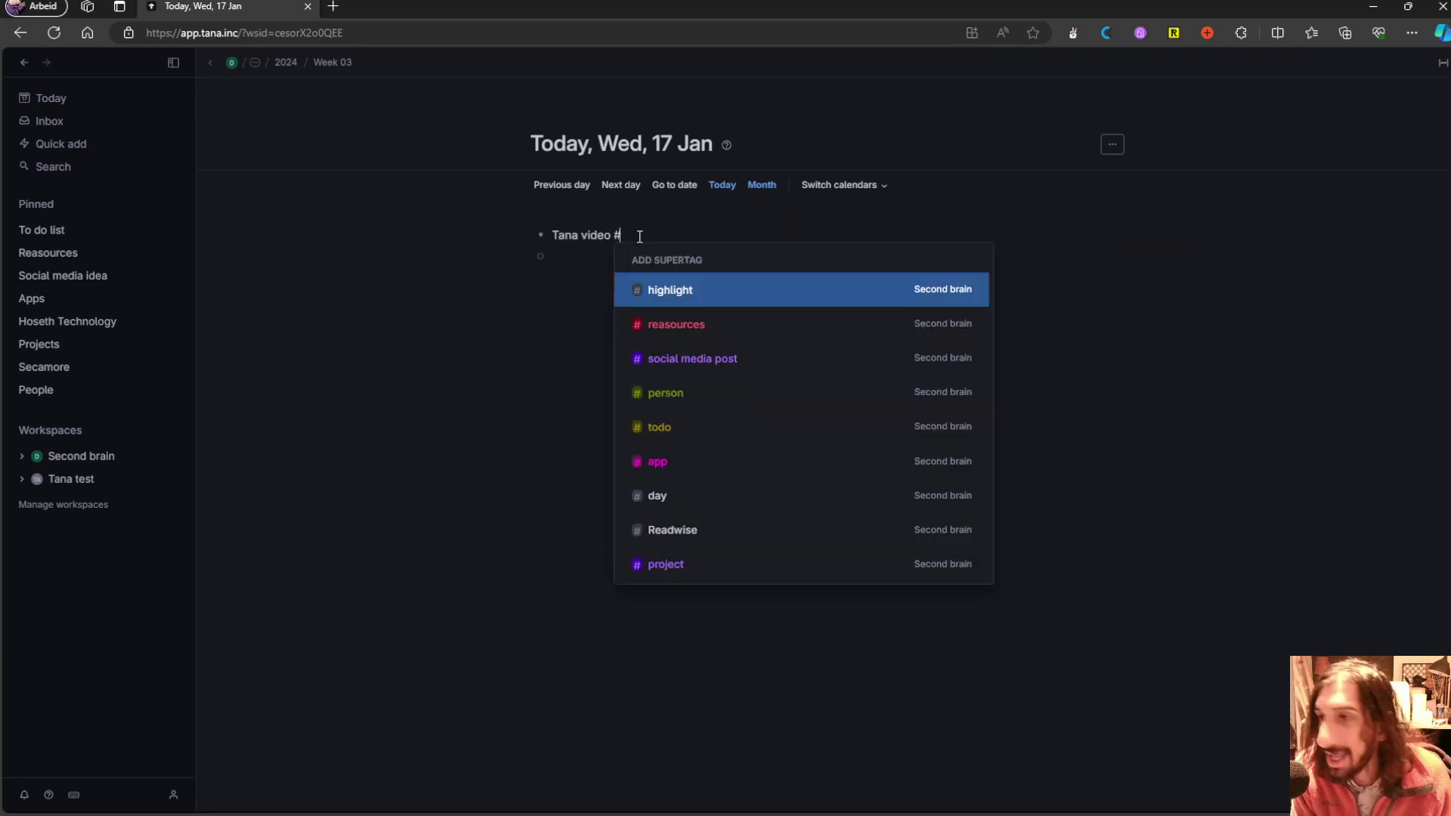
{"action": "type", "text": "social"}
{"action": "key", "text": "Return"}
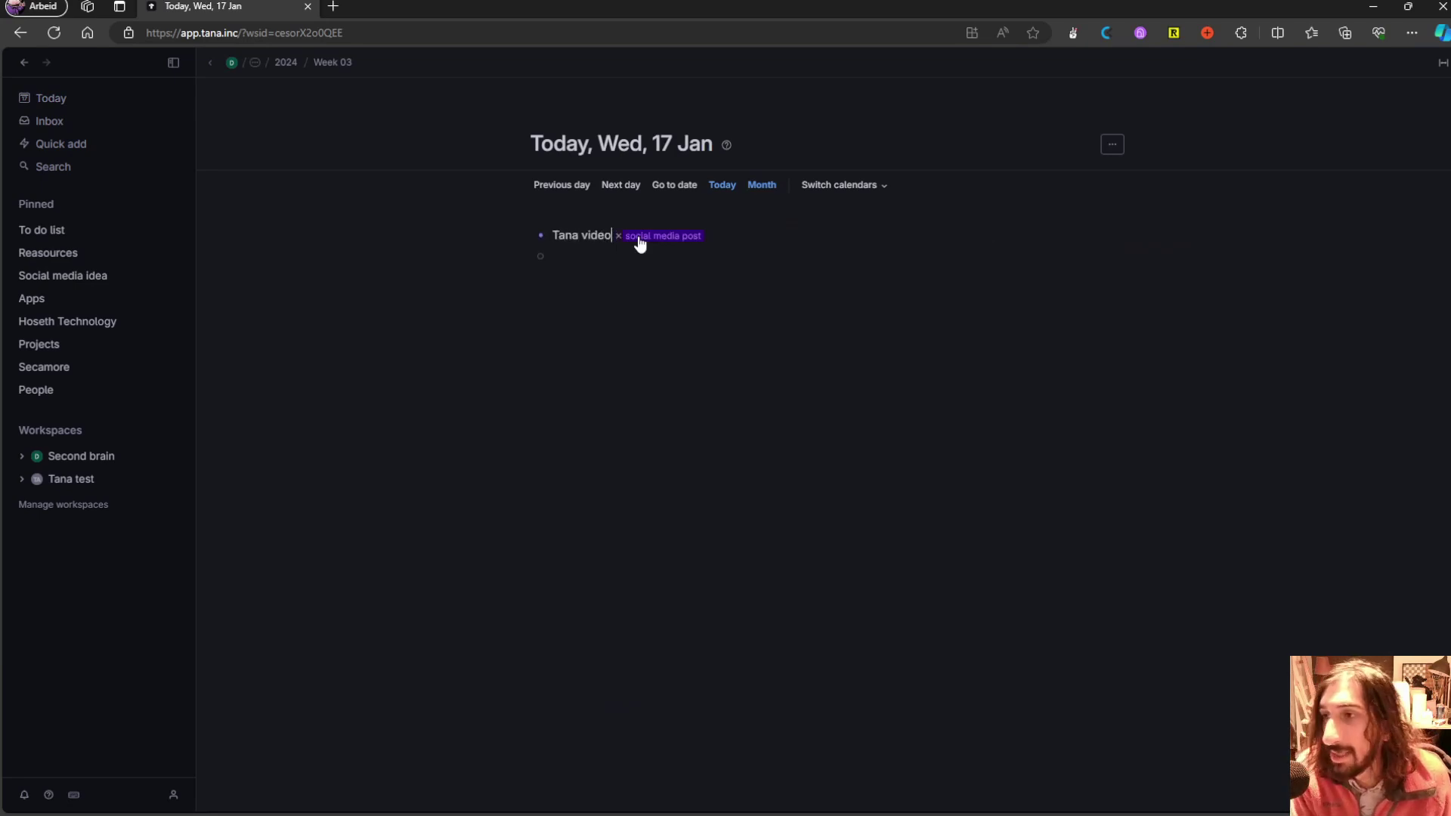
{"action": "left_click", "coordinate": [57, 275]}
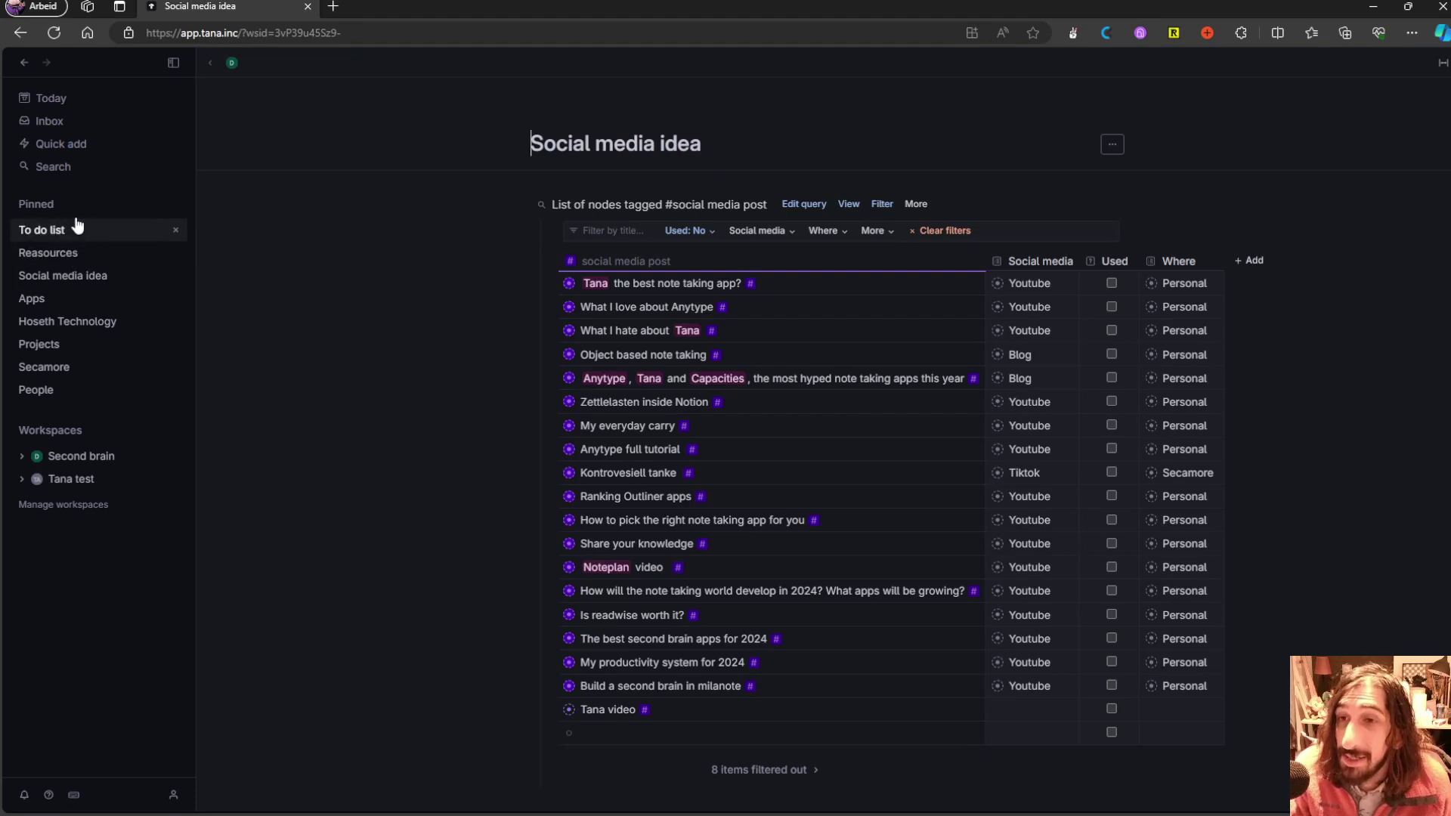
- Delete the Tana video node from today's page and reopen the Social media idea table
{"action": "left_click", "coordinate": [57, 101]}
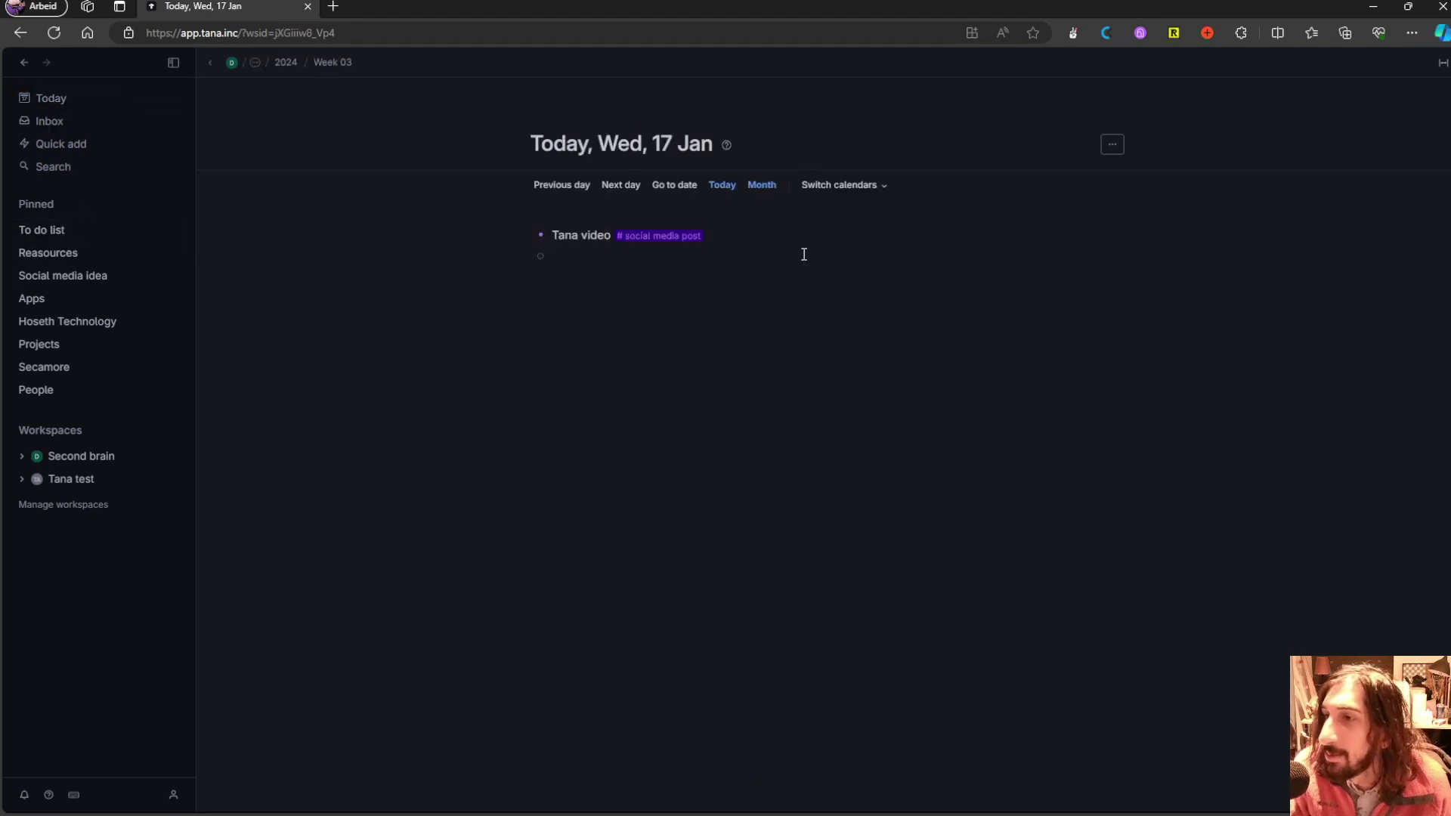
{"action": "left_click", "coordinate": [757, 235]}
{"action": "key", "text": "Delete"}
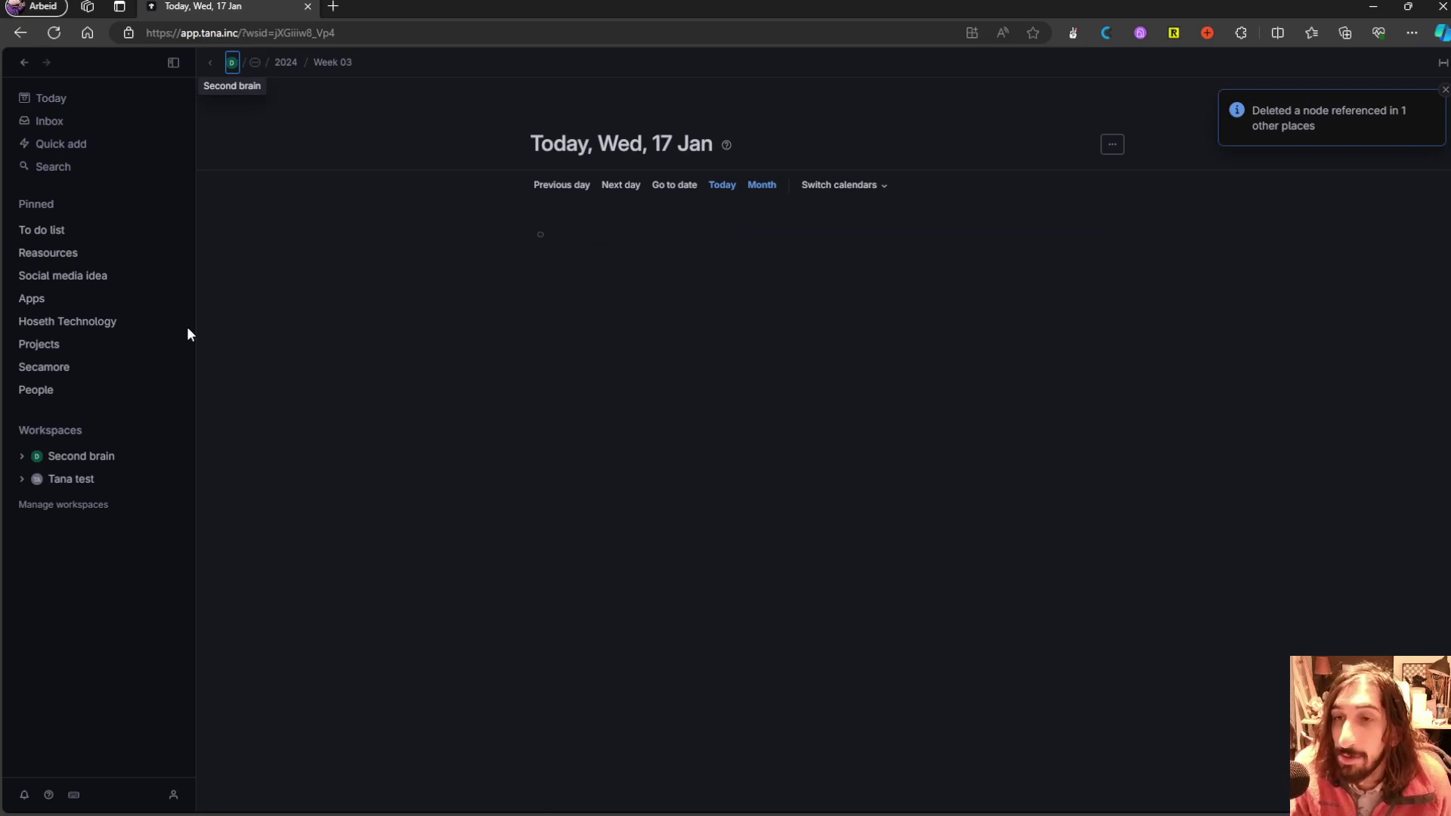
{"action": "left_click", "coordinate": [64, 279]}
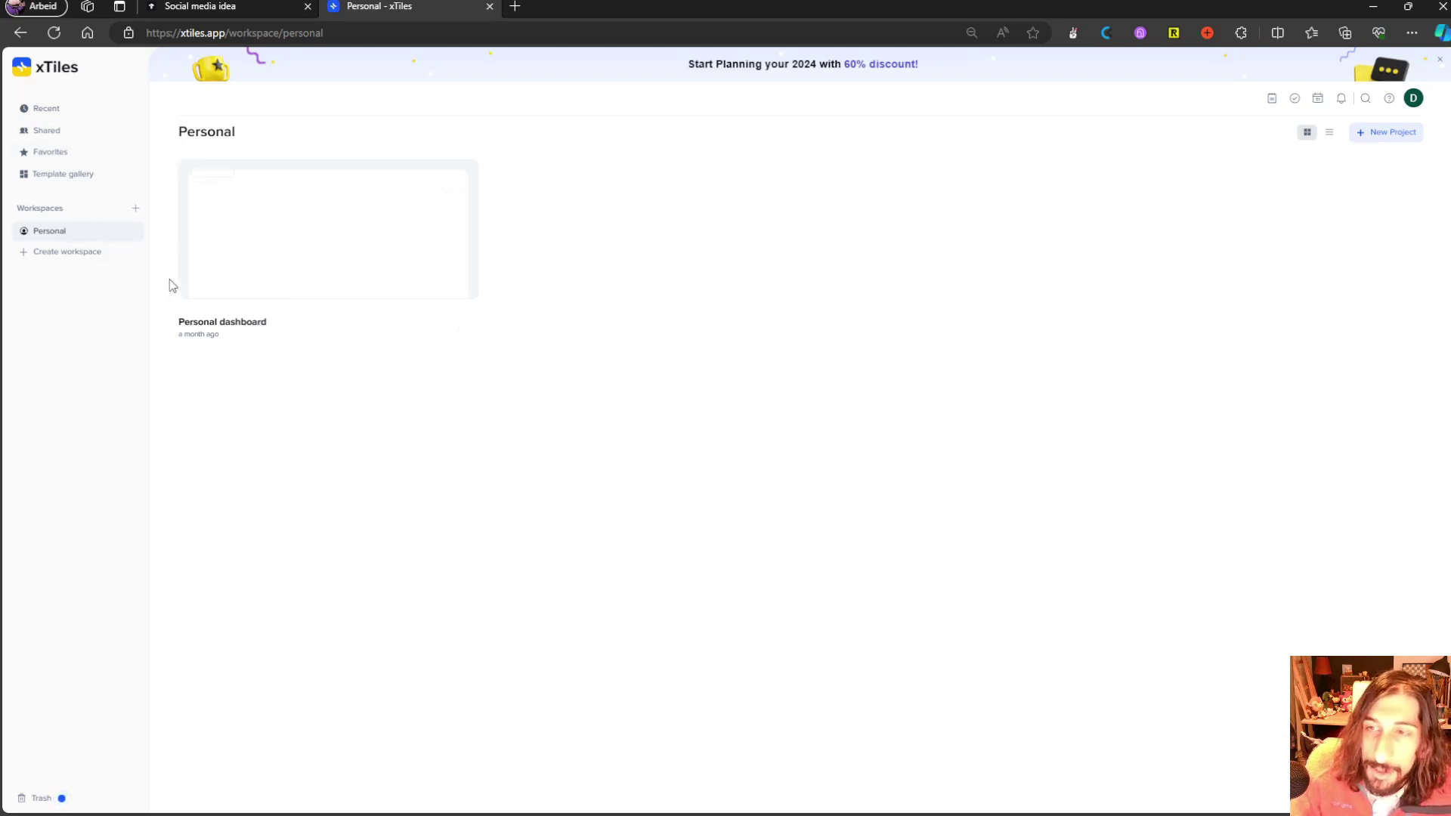
- Open the Personal dashboard and switch between the Tiktok videos and Youtube home pages
{"action": "left_click", "coordinate": [198, 181]}
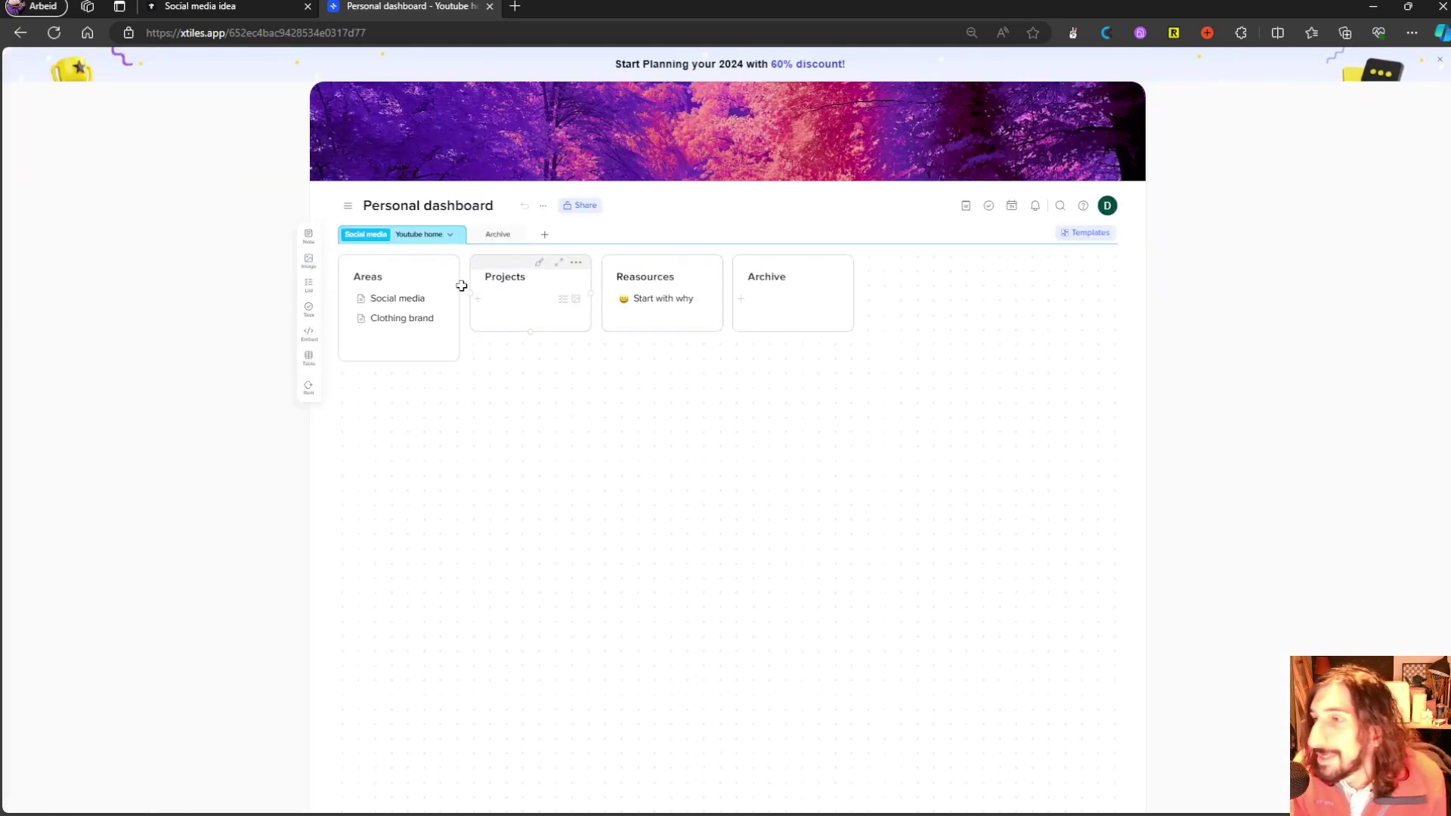
{"action": "left_click", "coordinate": [425, 235]}
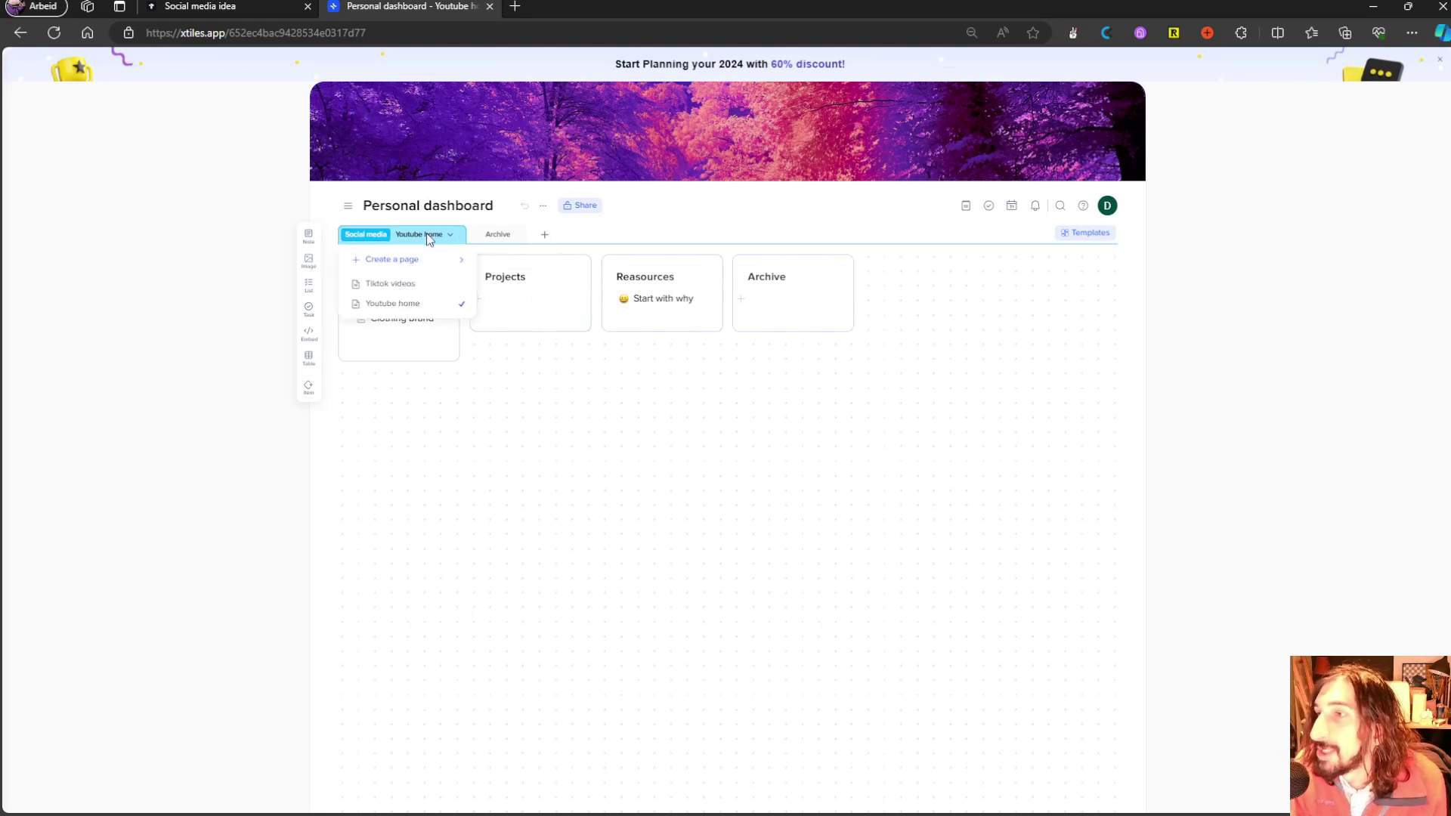
{"action": "left_click", "coordinate": [421, 285]}
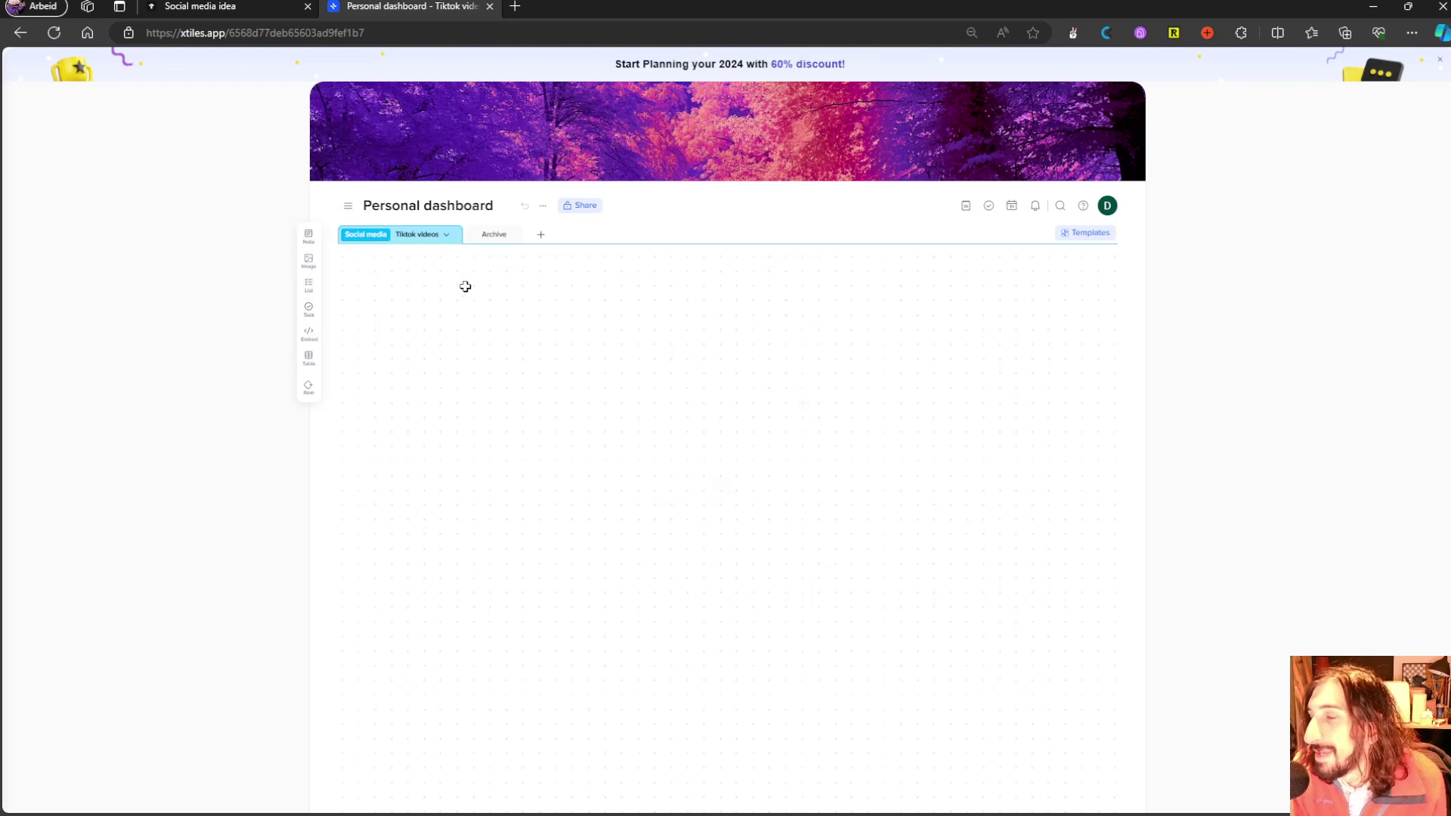
{"action": "left_click", "coordinate": [430, 235]}
{"action": "left_click", "coordinate": [416, 305]}
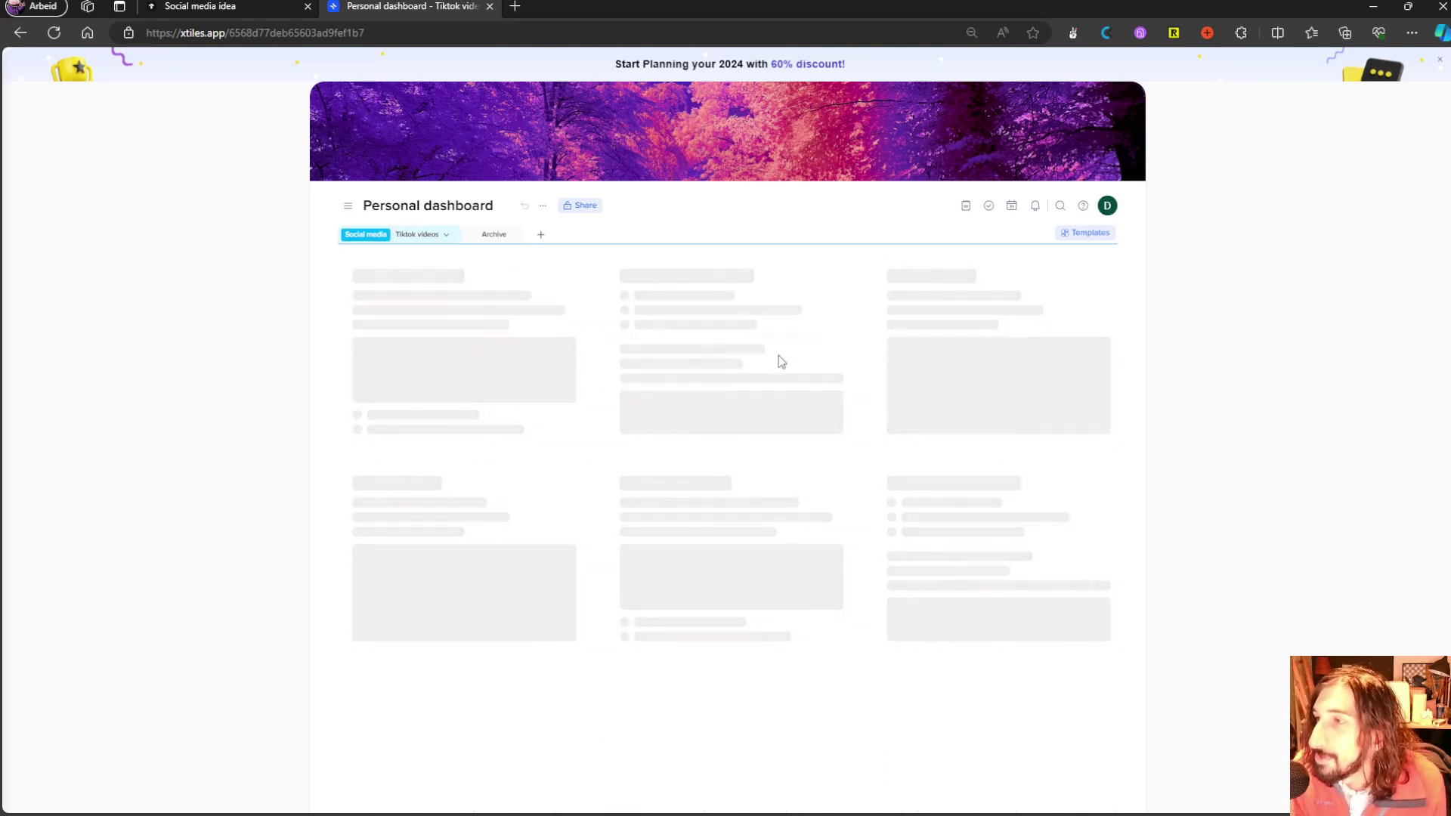
- Show and hide the January 2024 calendar panel and the task list panel
{"action": "left_click", "coordinate": [1011, 209]}
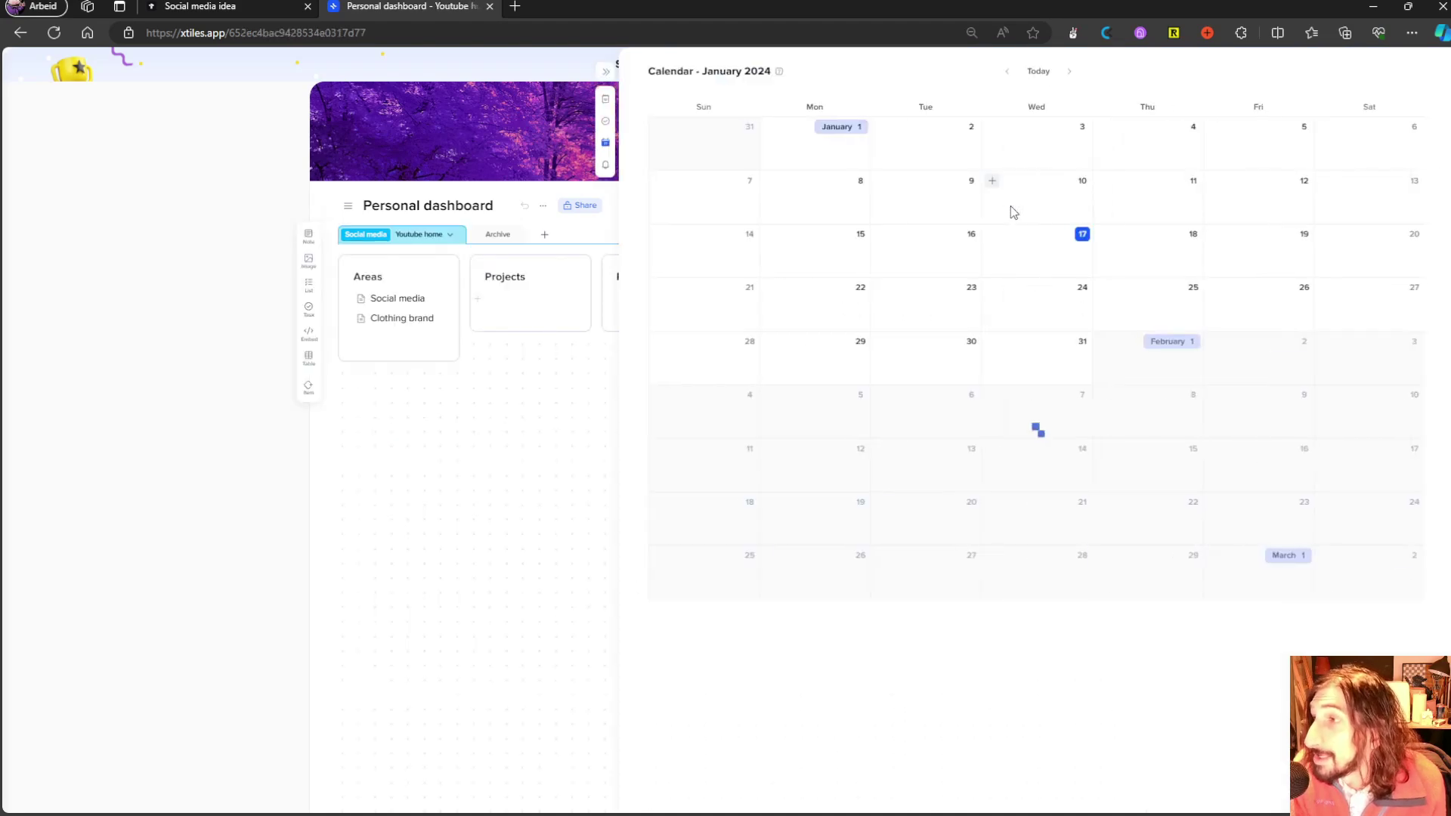
{"action": "left_click", "coordinate": [608, 74]}
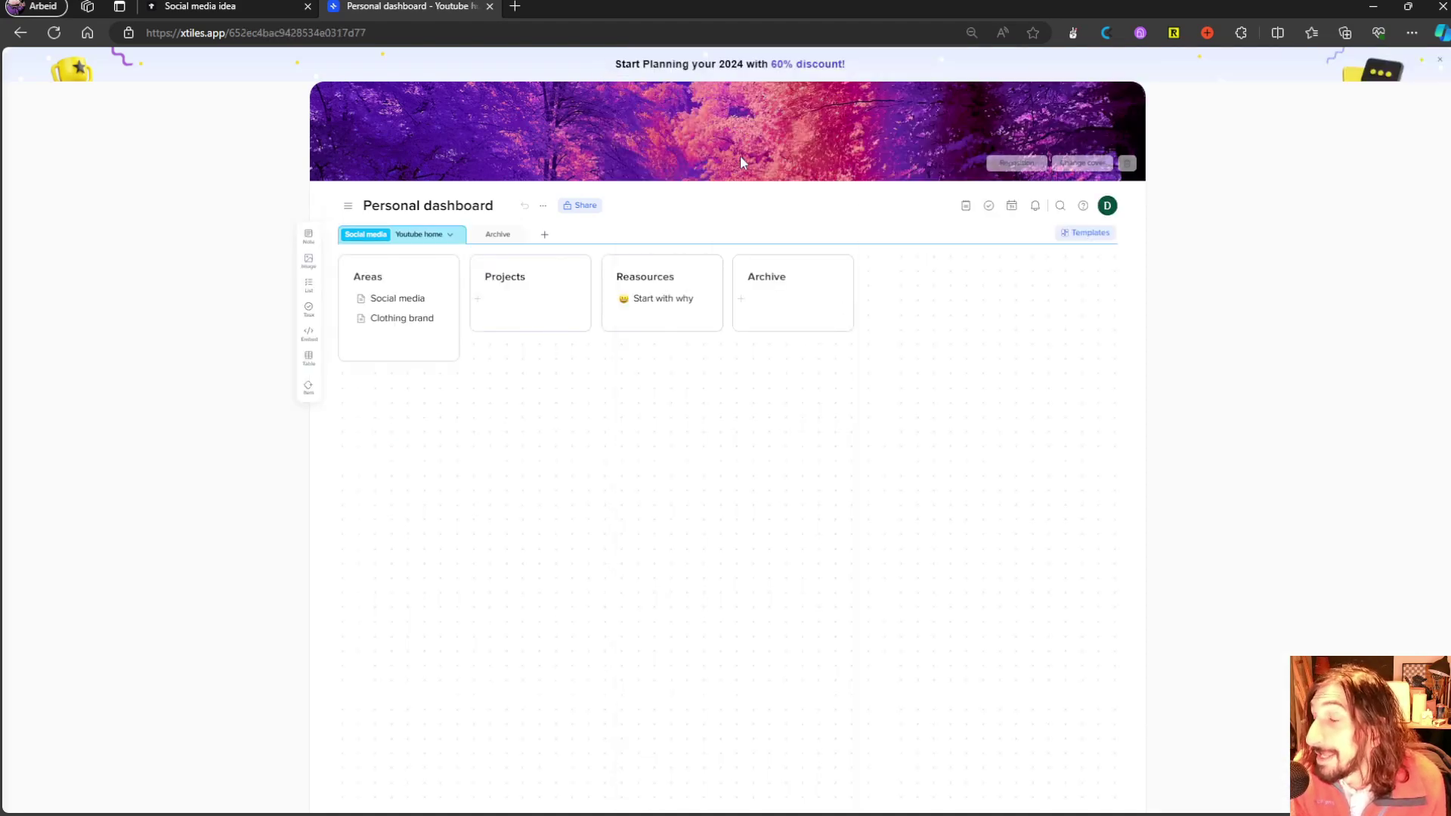
{"action": "left_click", "coordinate": [988, 206]}
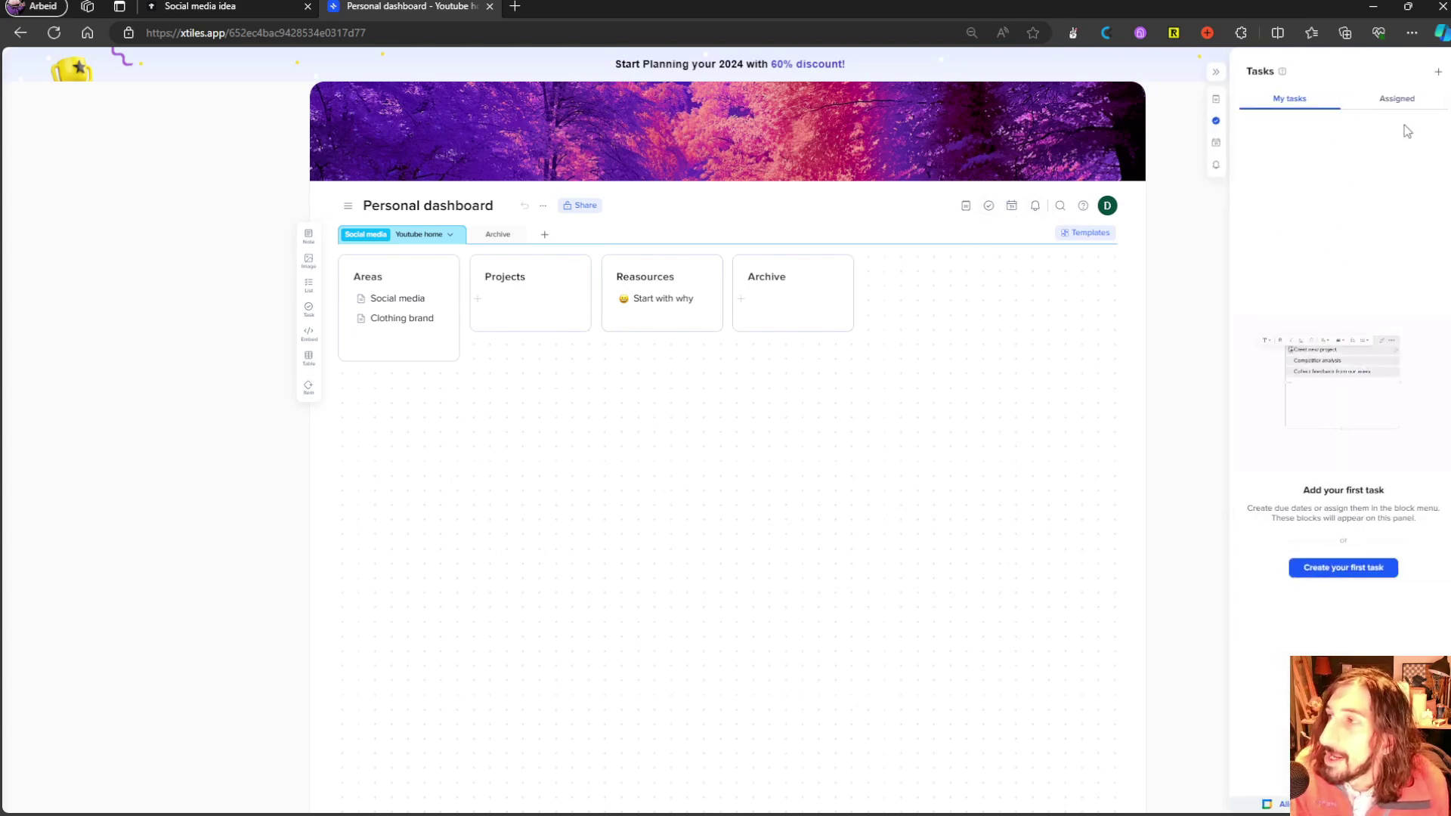
{"action": "left_click", "coordinate": [1216, 72]}
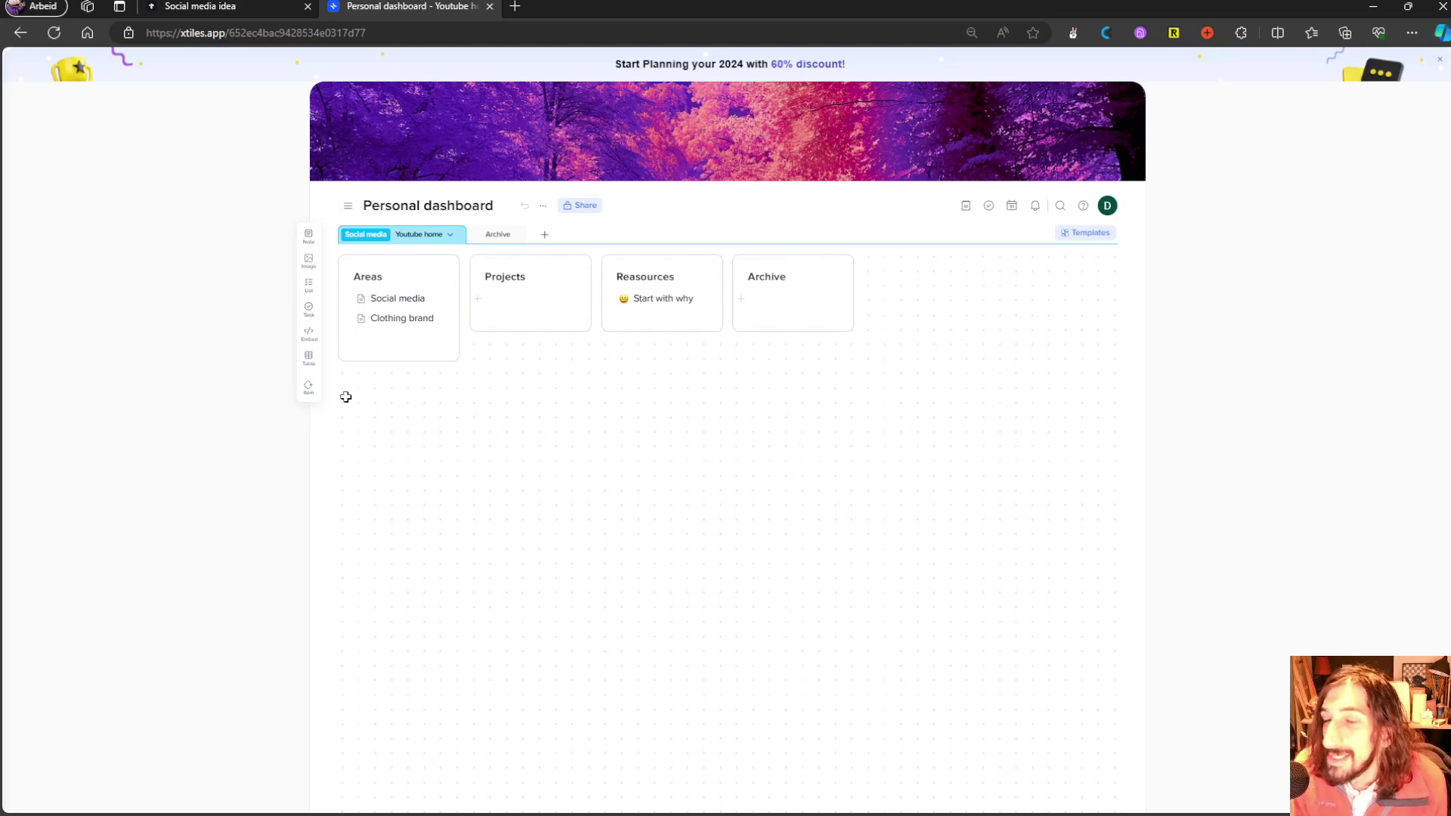
{"action": "left_click_drag", "start_coordinate": [346, 388], "coordinate": [955, 593]}
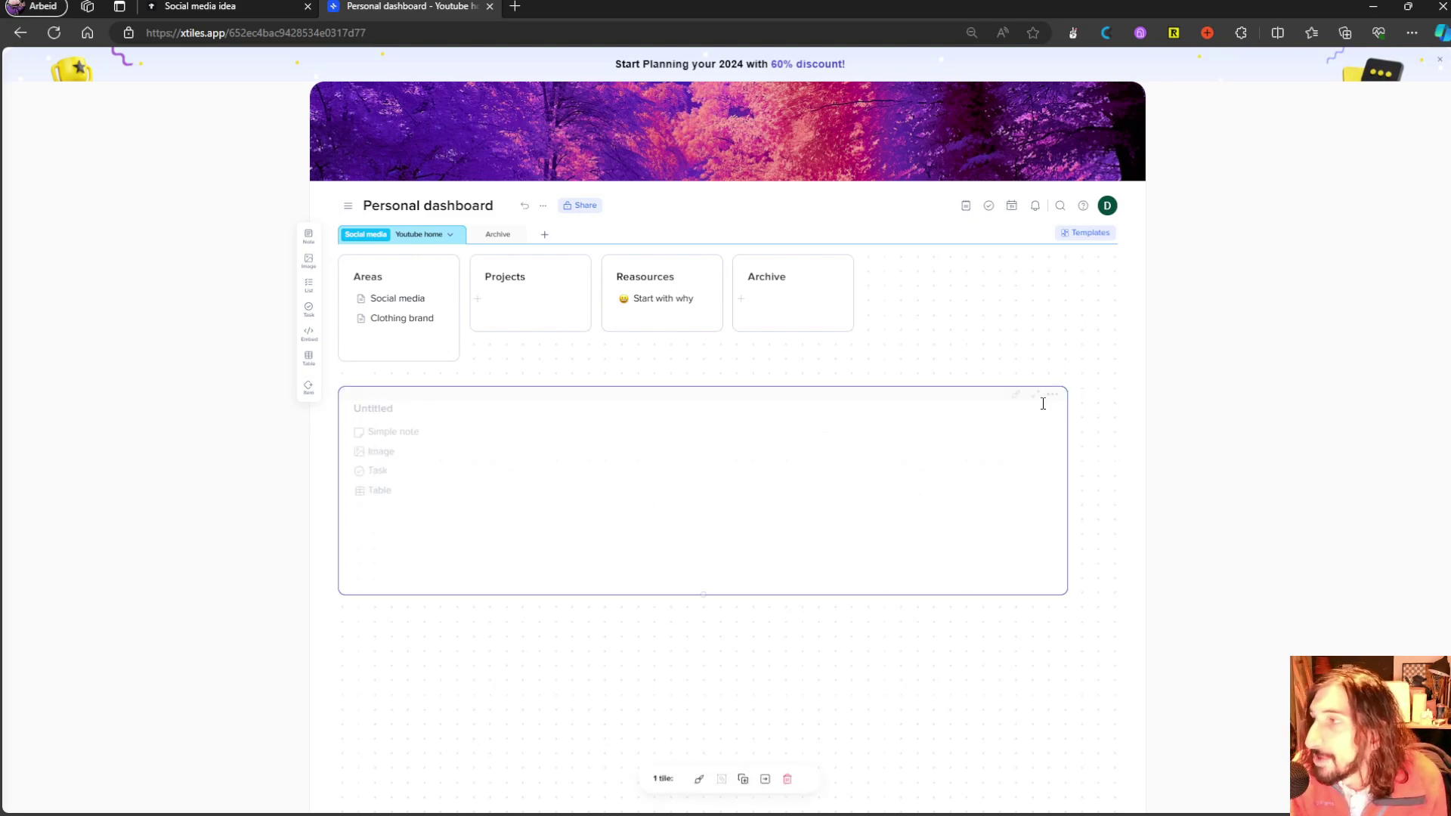
{"action": "left_click", "coordinate": [1053, 398]}
{"action": "left_click", "coordinate": [1093, 521]}
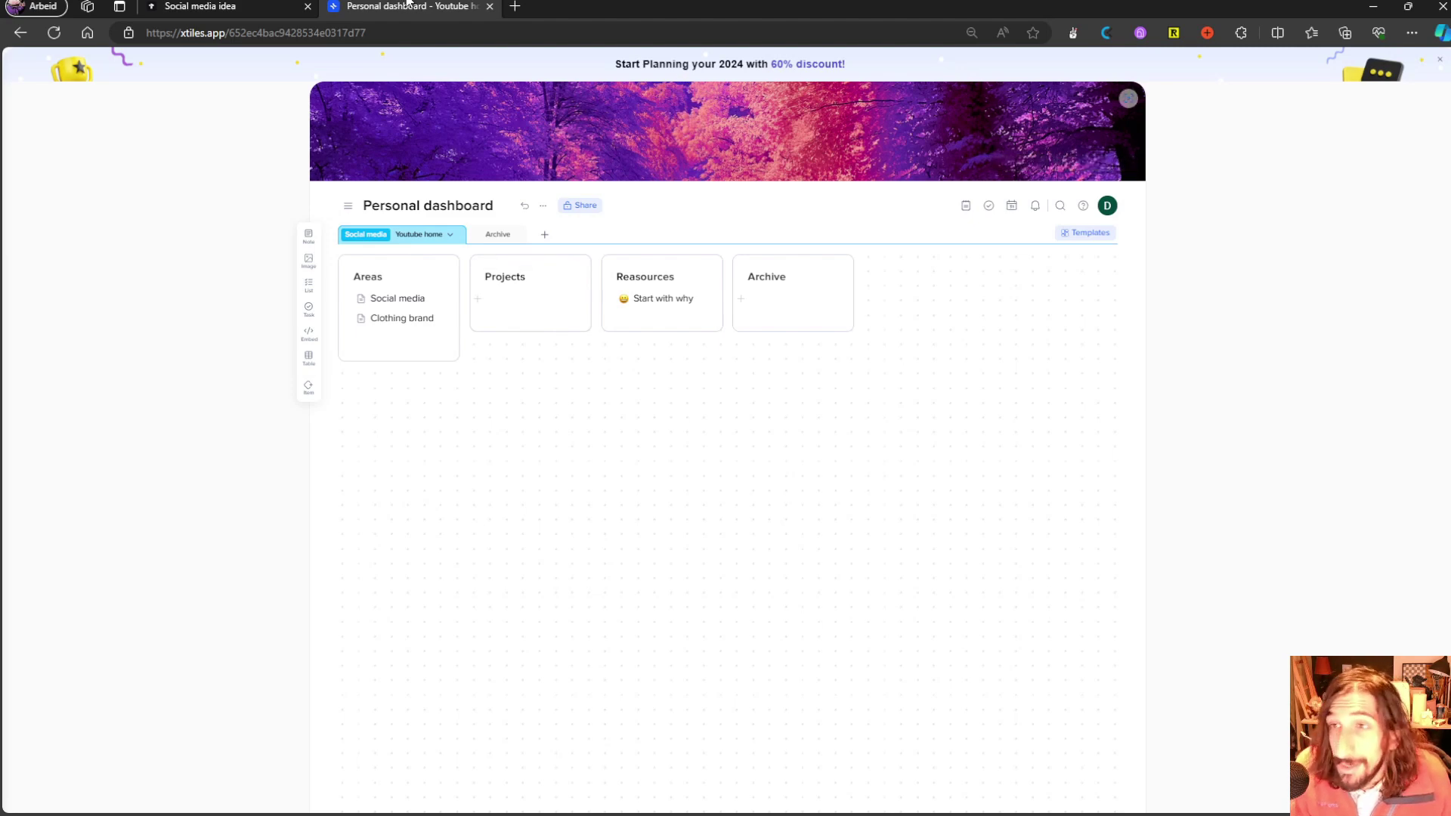
- Load app.heptabase.com and open the Reasources whiteboard
{"action": "left_click", "coordinate": [389, 36]}
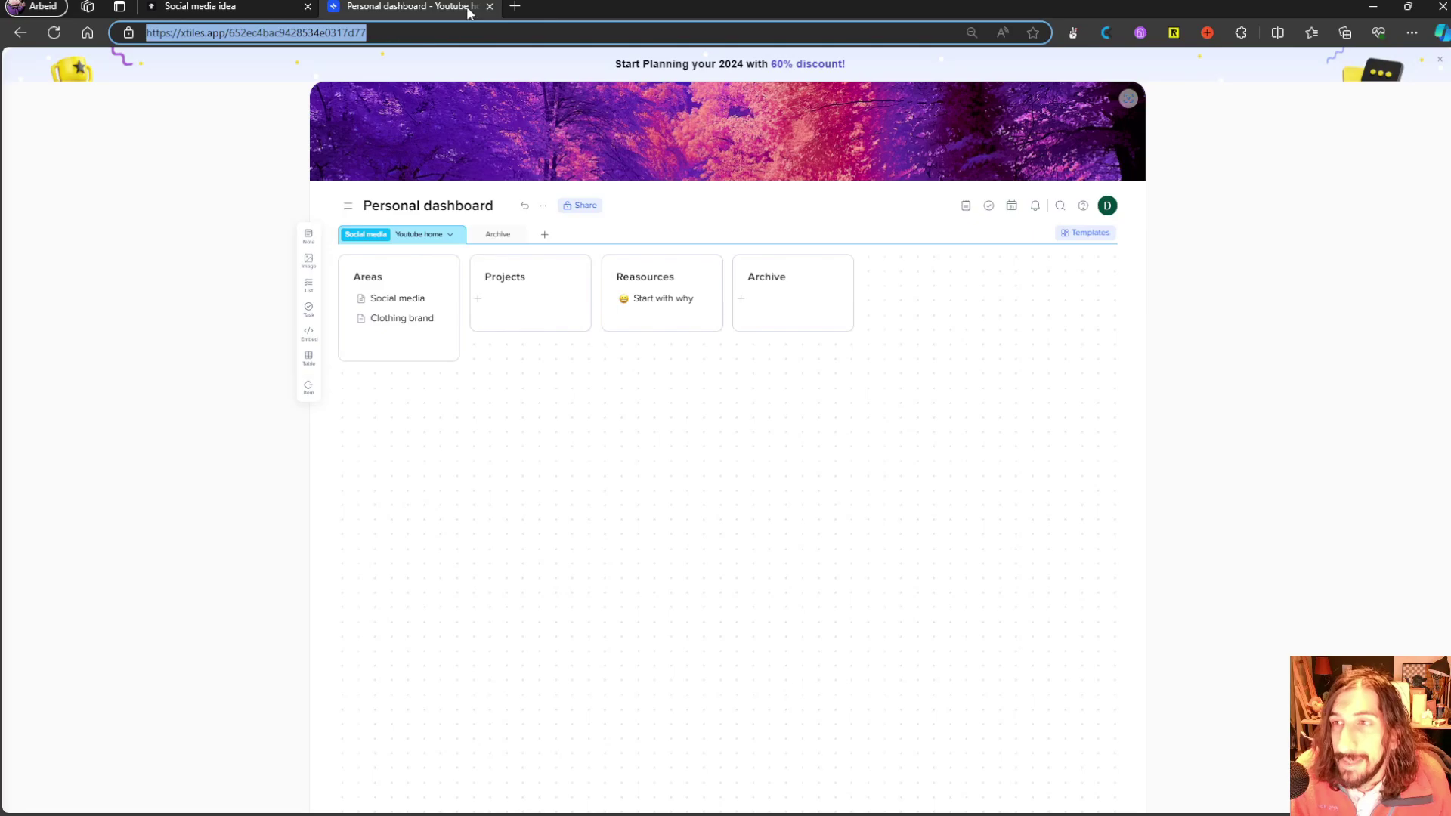
{"action": "type", "text": "app.heptabase.com"}
{"action": "key", "text": "Return"}
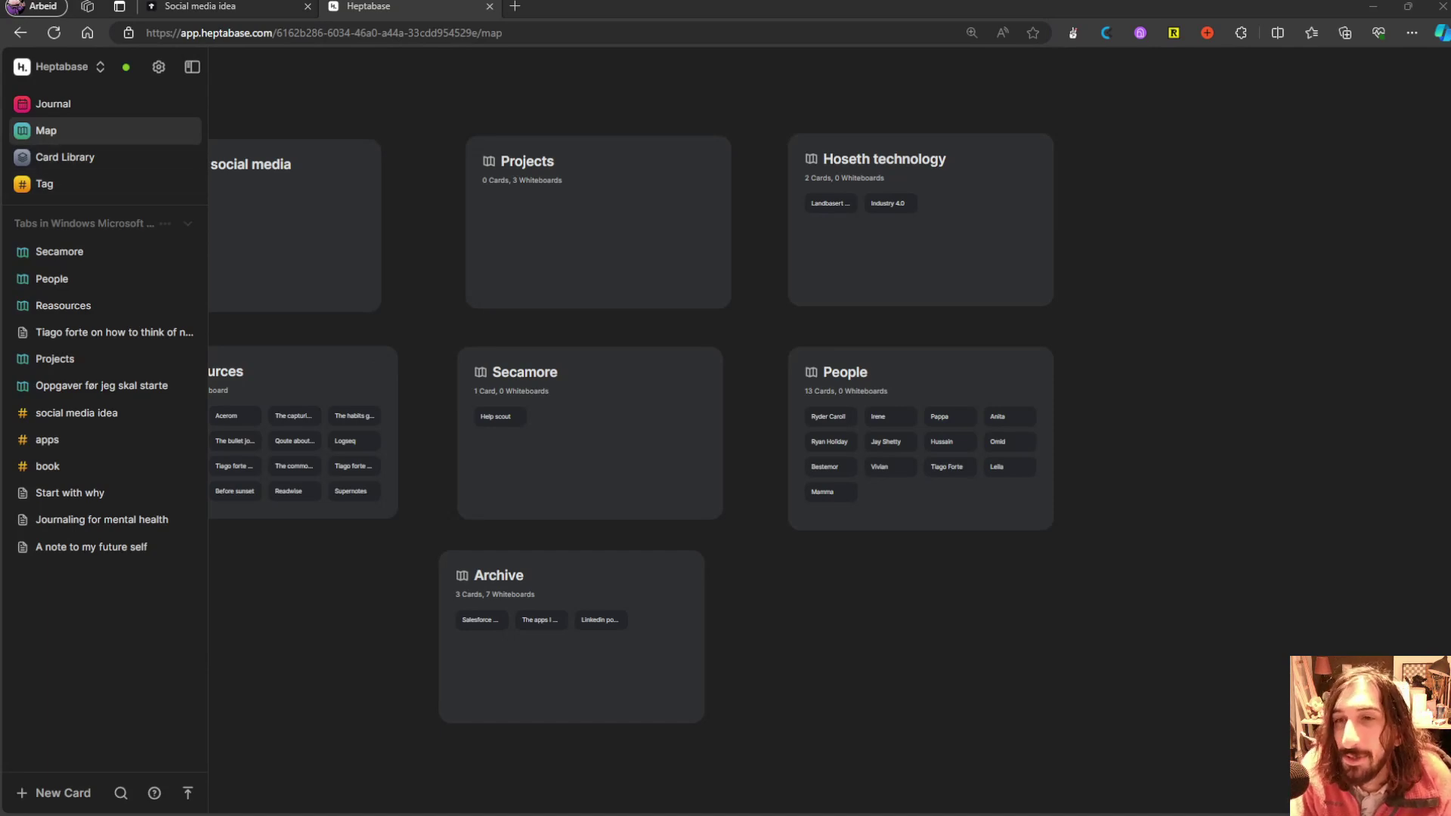
{"action": "left_click", "coordinate": [285, 375]}
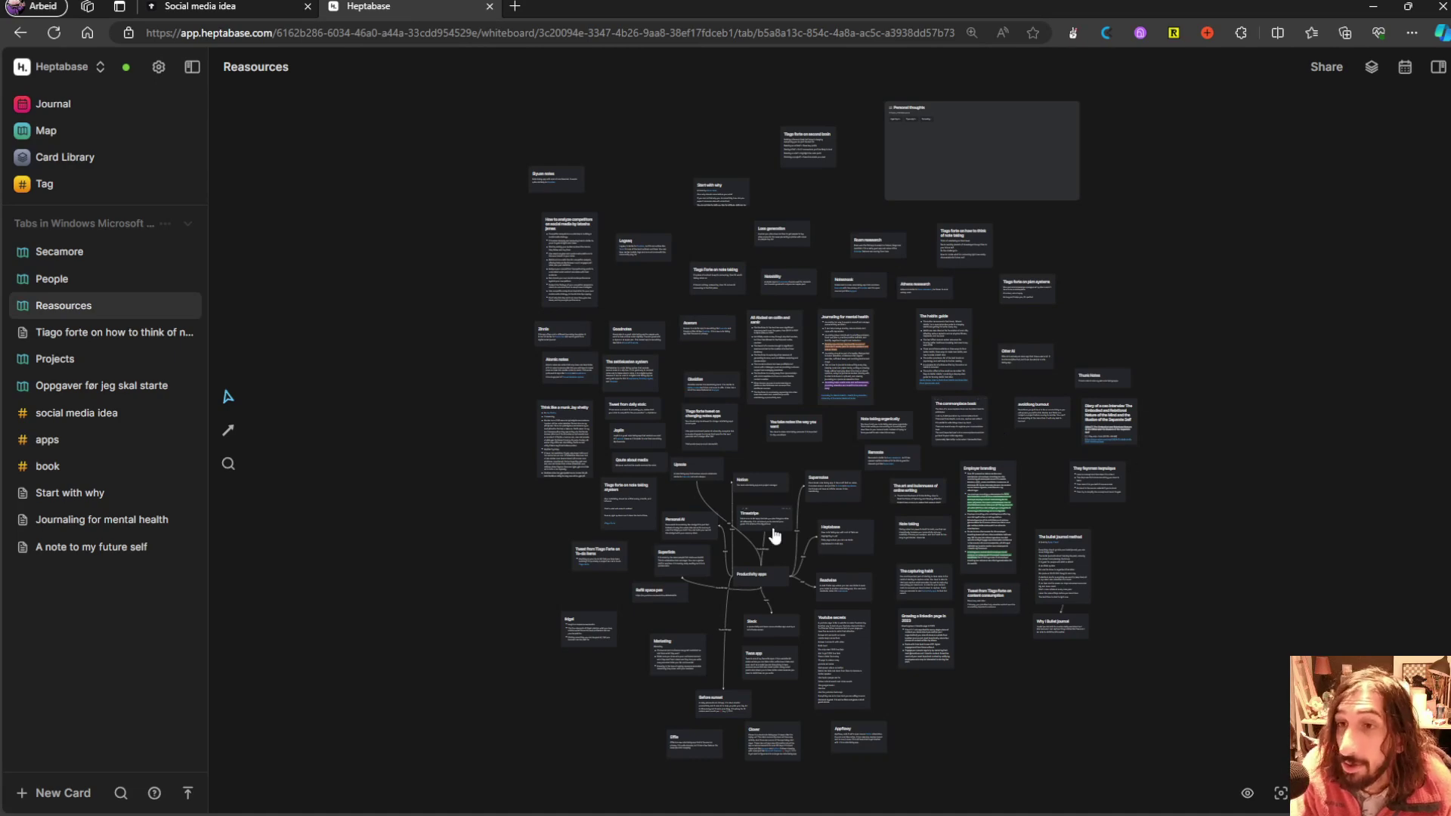
- Browse the social media idea tag's table and Kanban view, then open today's journal
{"action": "left_click", "coordinate": [45, 182]}
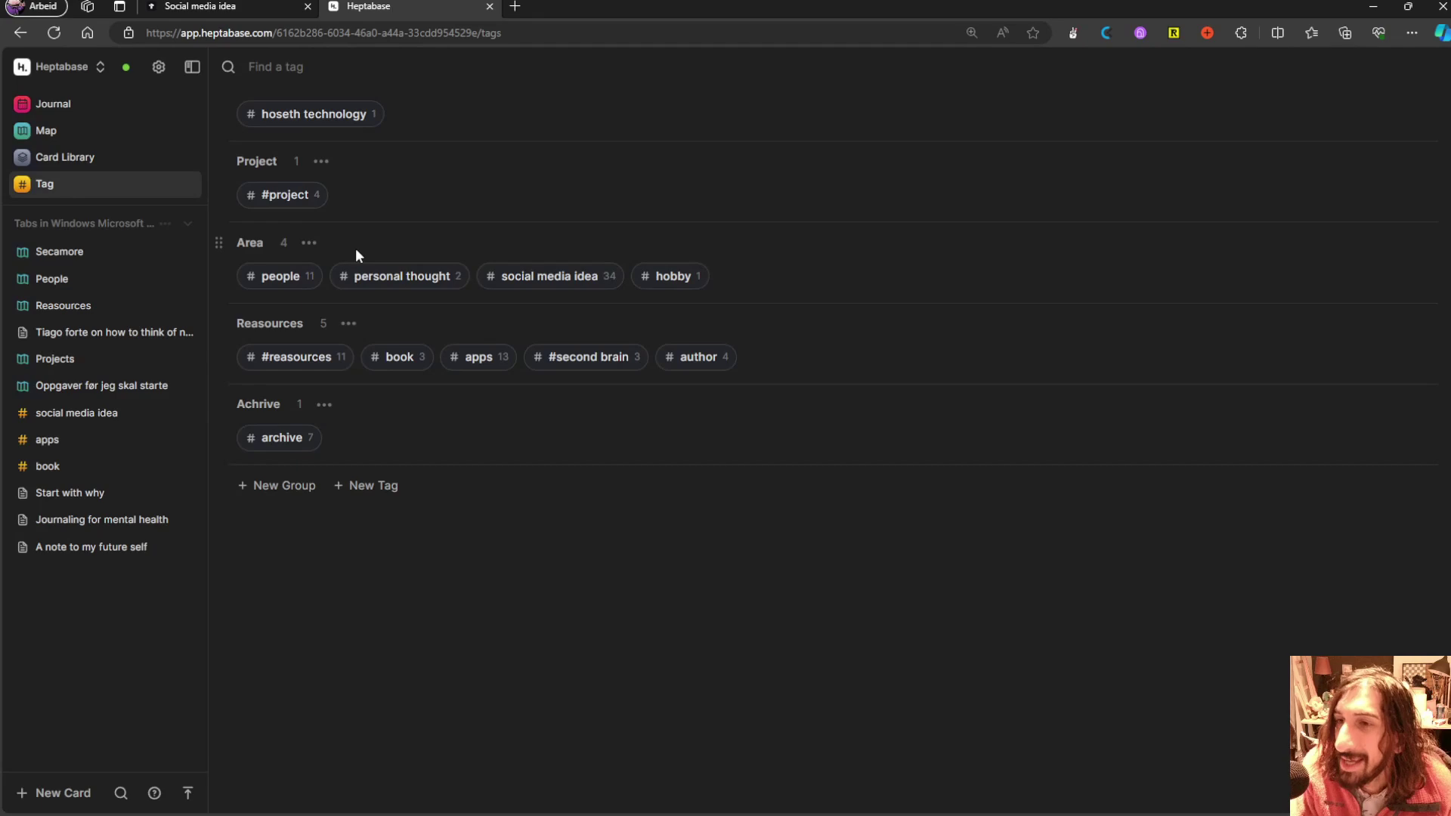
{"action": "left_click", "coordinate": [569, 278]}
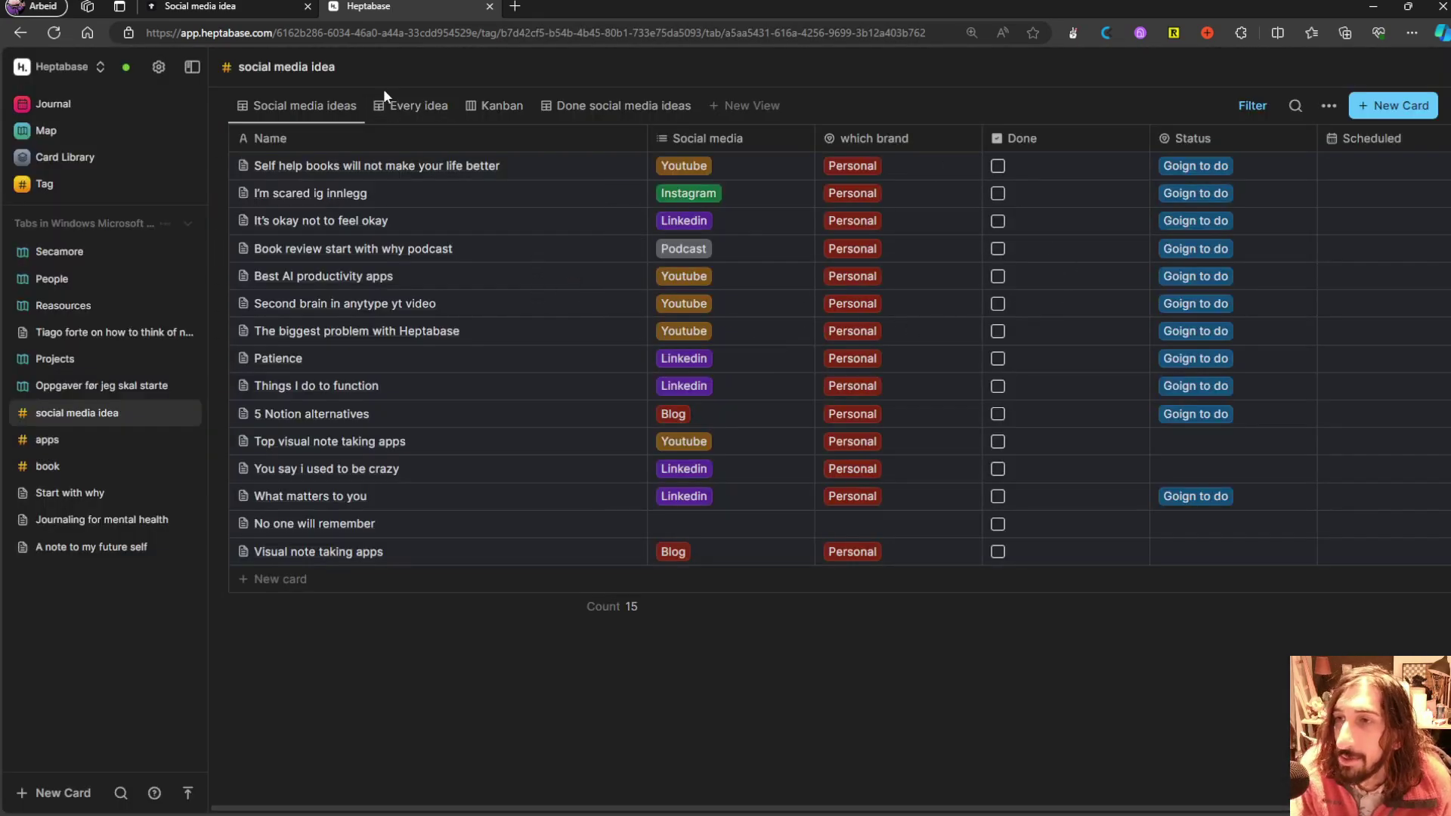
{"action": "left_click", "coordinate": [504, 106]}
{"action": "double_click", "coordinate": [298, 106]}
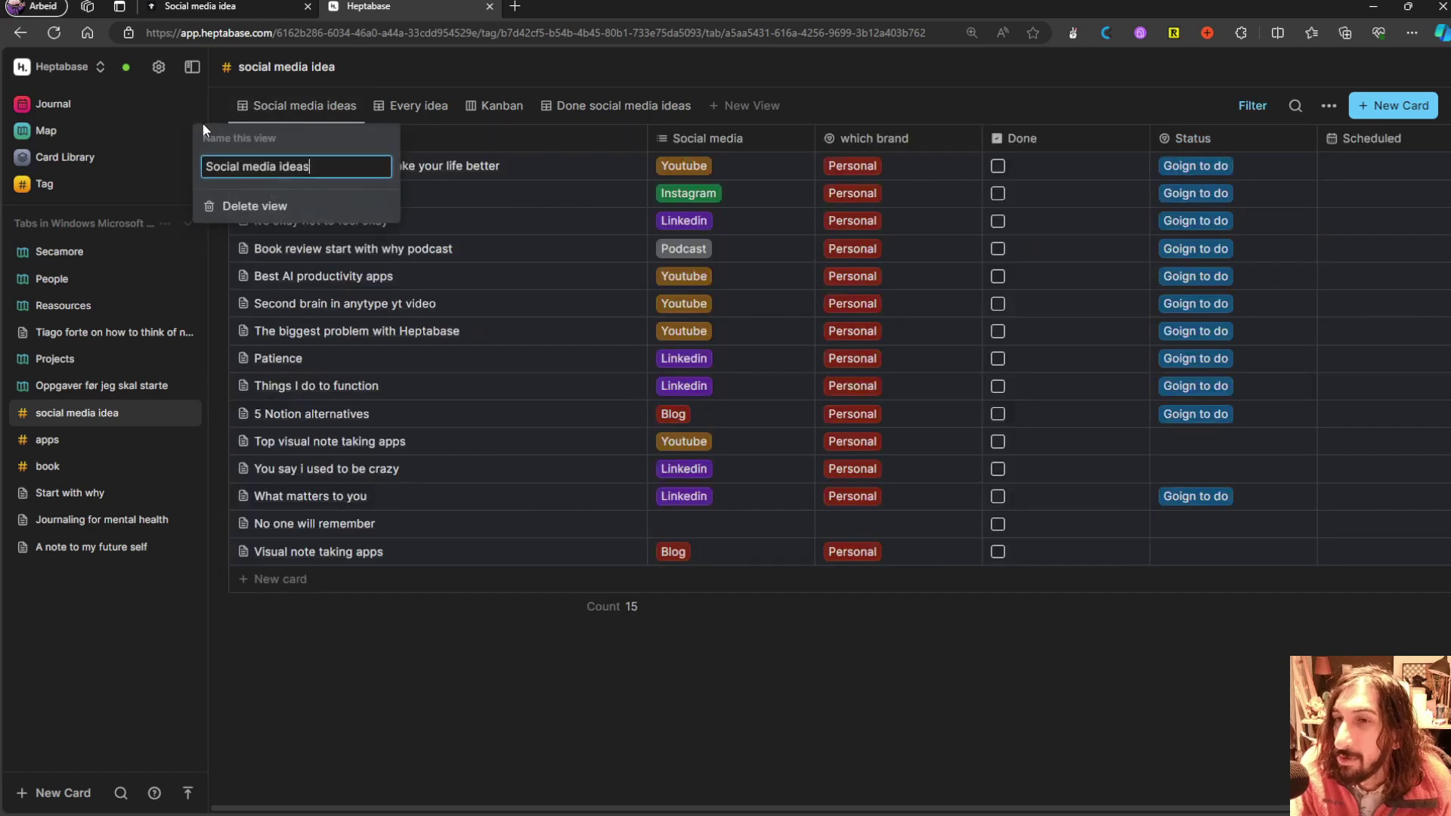
{"action": "left_click", "coordinate": [61, 110]}
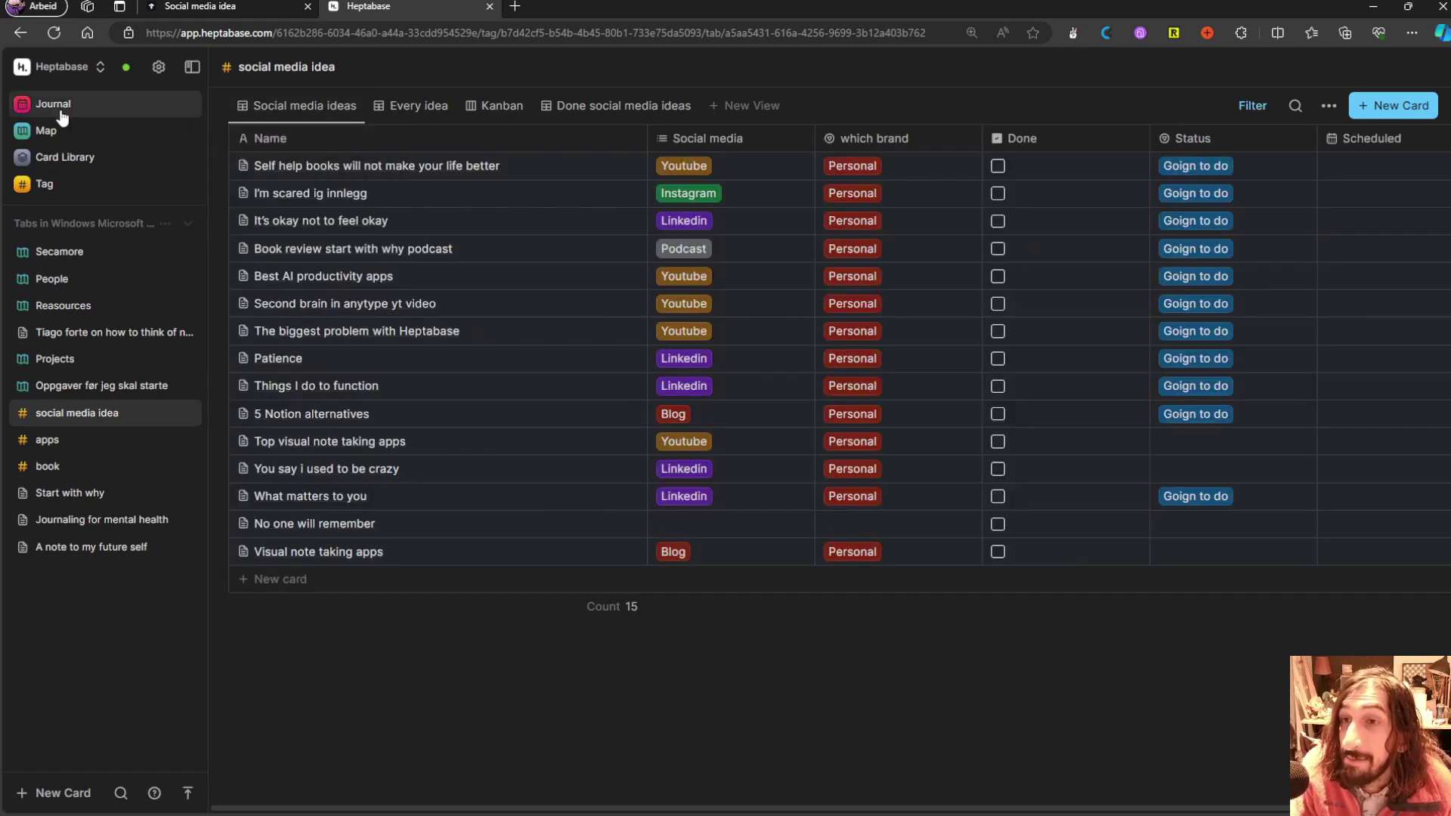
{"action": "left_click", "coordinate": [62, 111]}
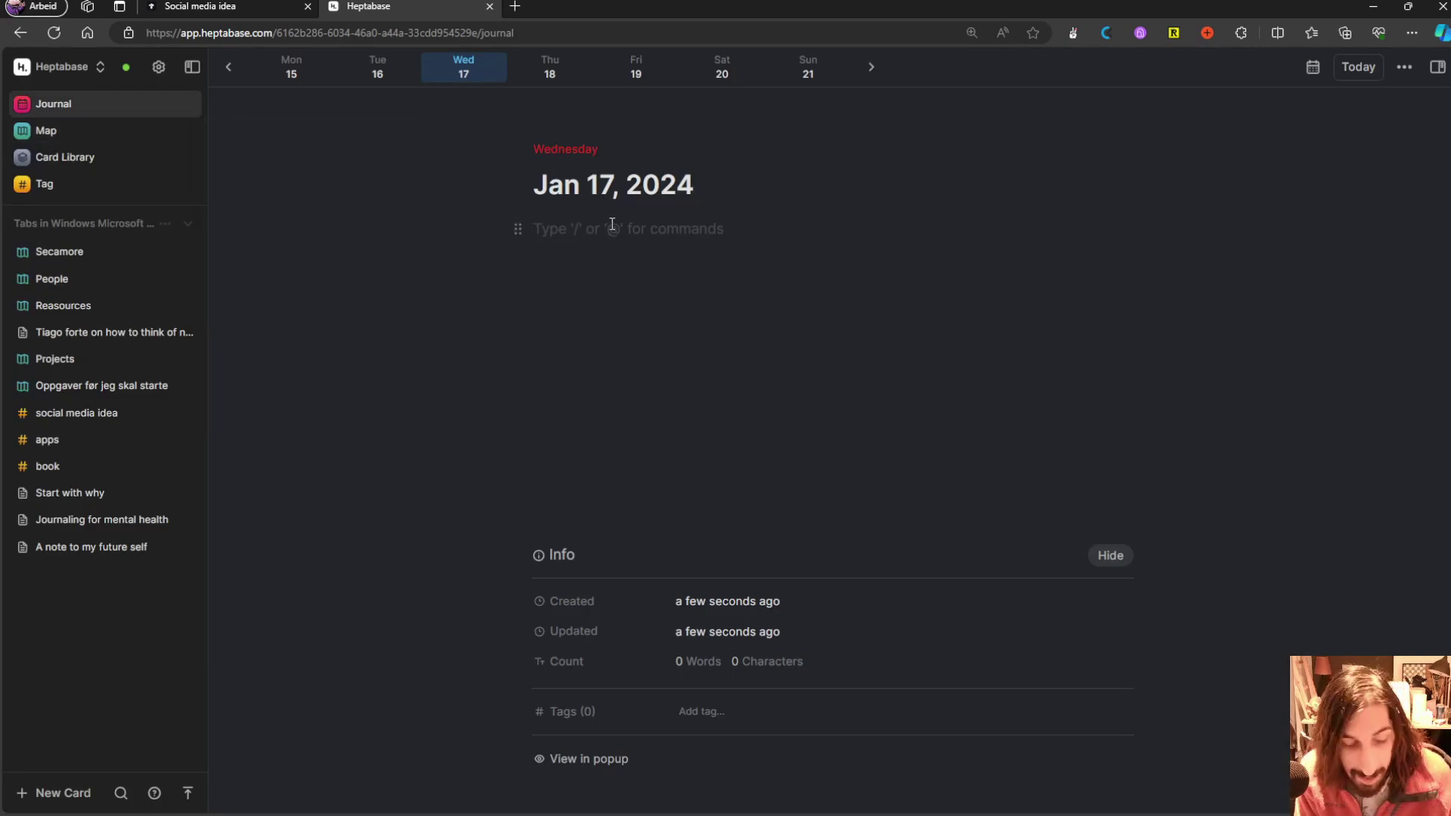
- Add a 'Take out the trash' to-do item to the Jan 17, 2024 journal
{"action": "left_click", "coordinate": [612, 226]}
{"action": "type", "text": "/ta"}
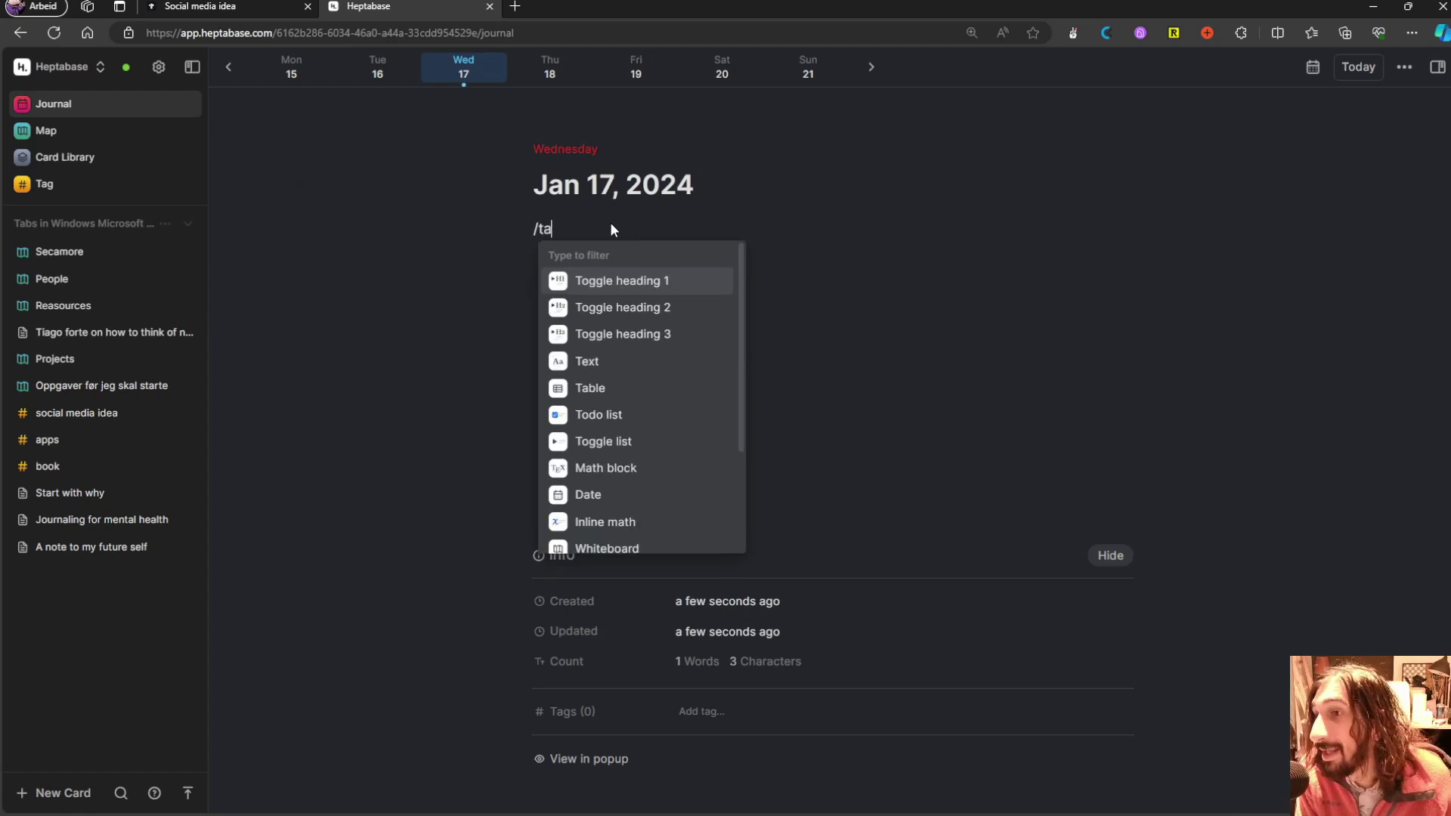
{"action": "key", "text": "BackSpace"}
{"action": "key", "text": "BackSpace"}
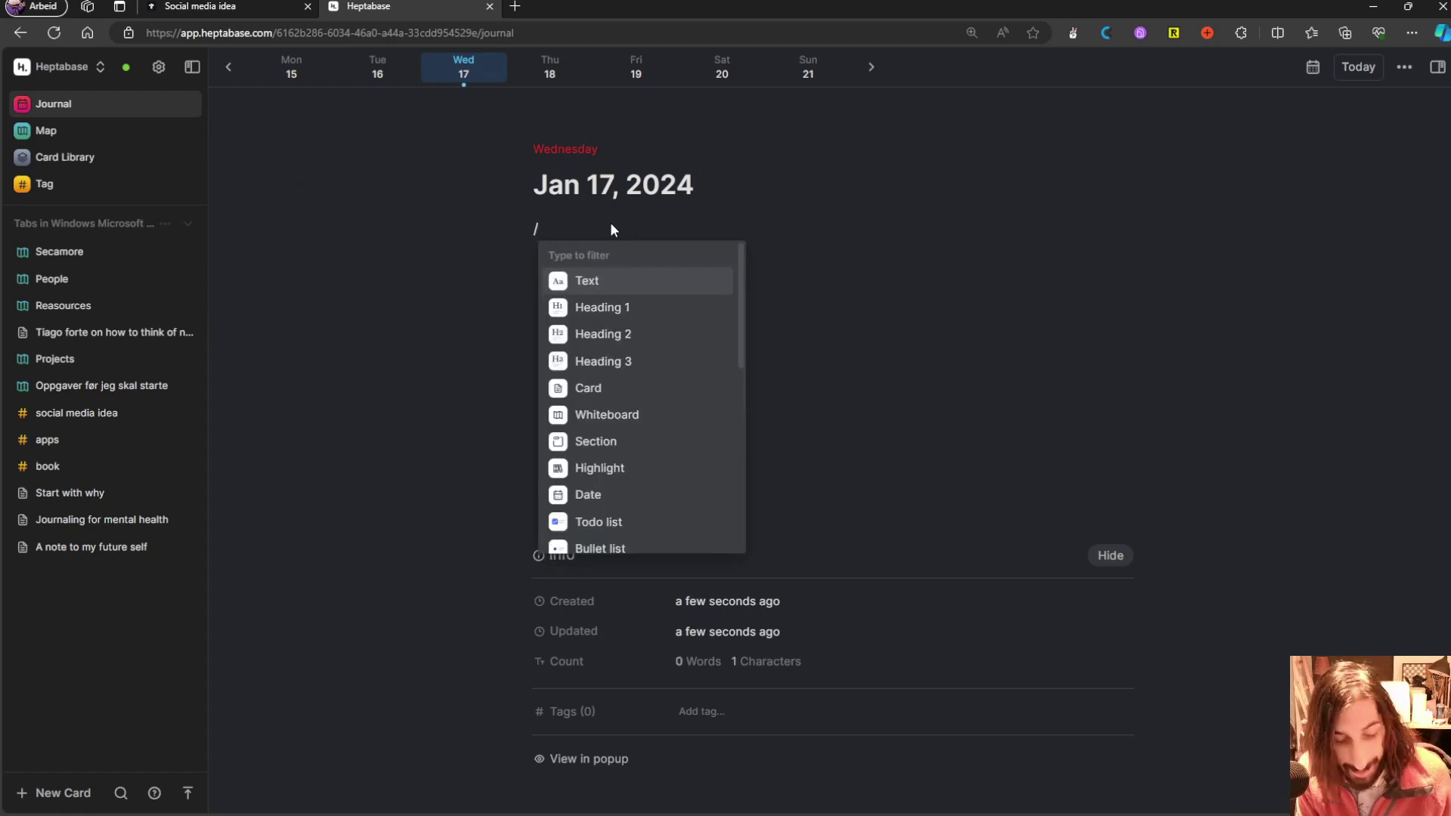
{"action": "type", "text": "todo"}
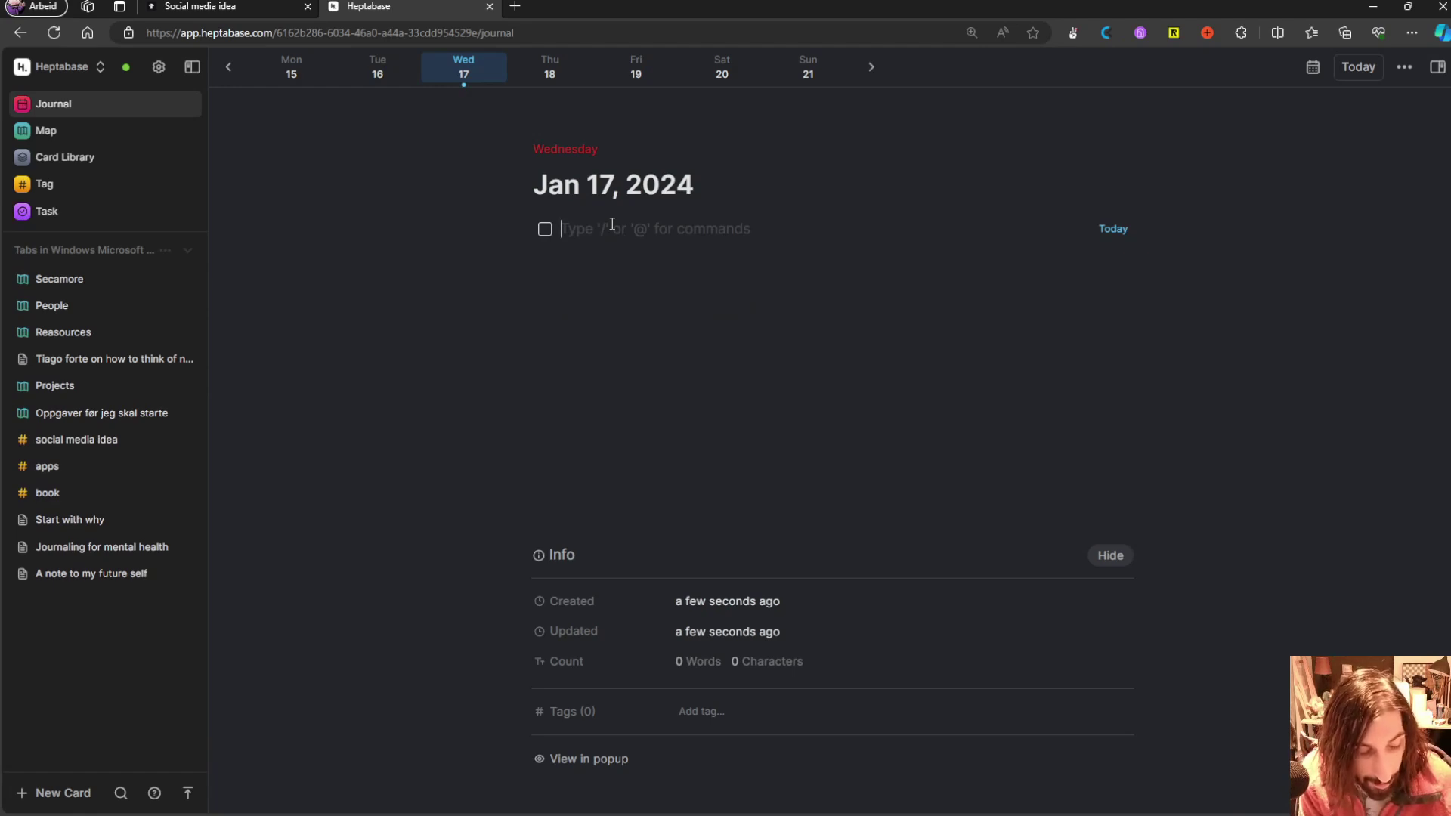
{"action": "type", "text": "Take out "}
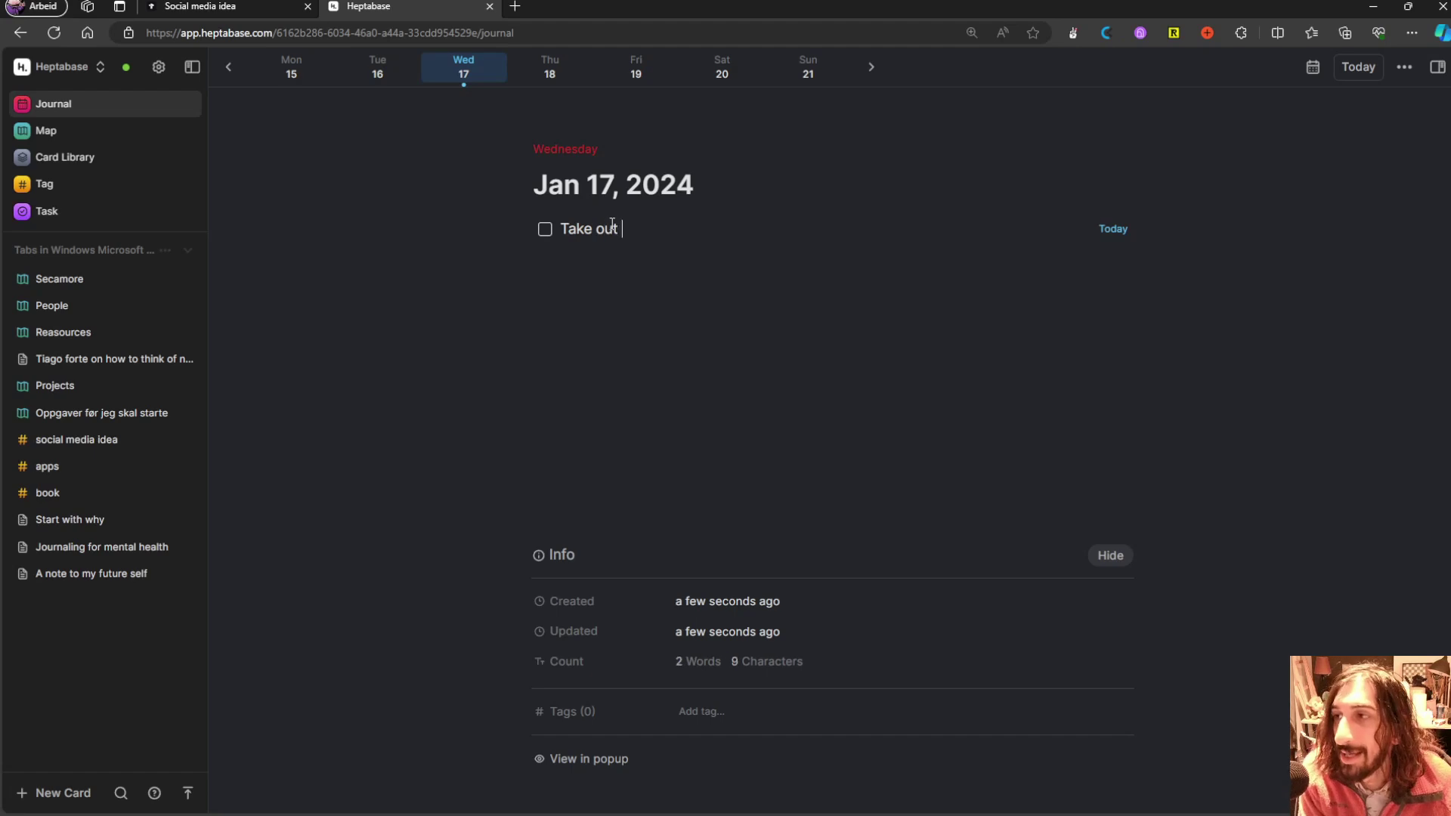
{"action": "type", "text": "the tra"}
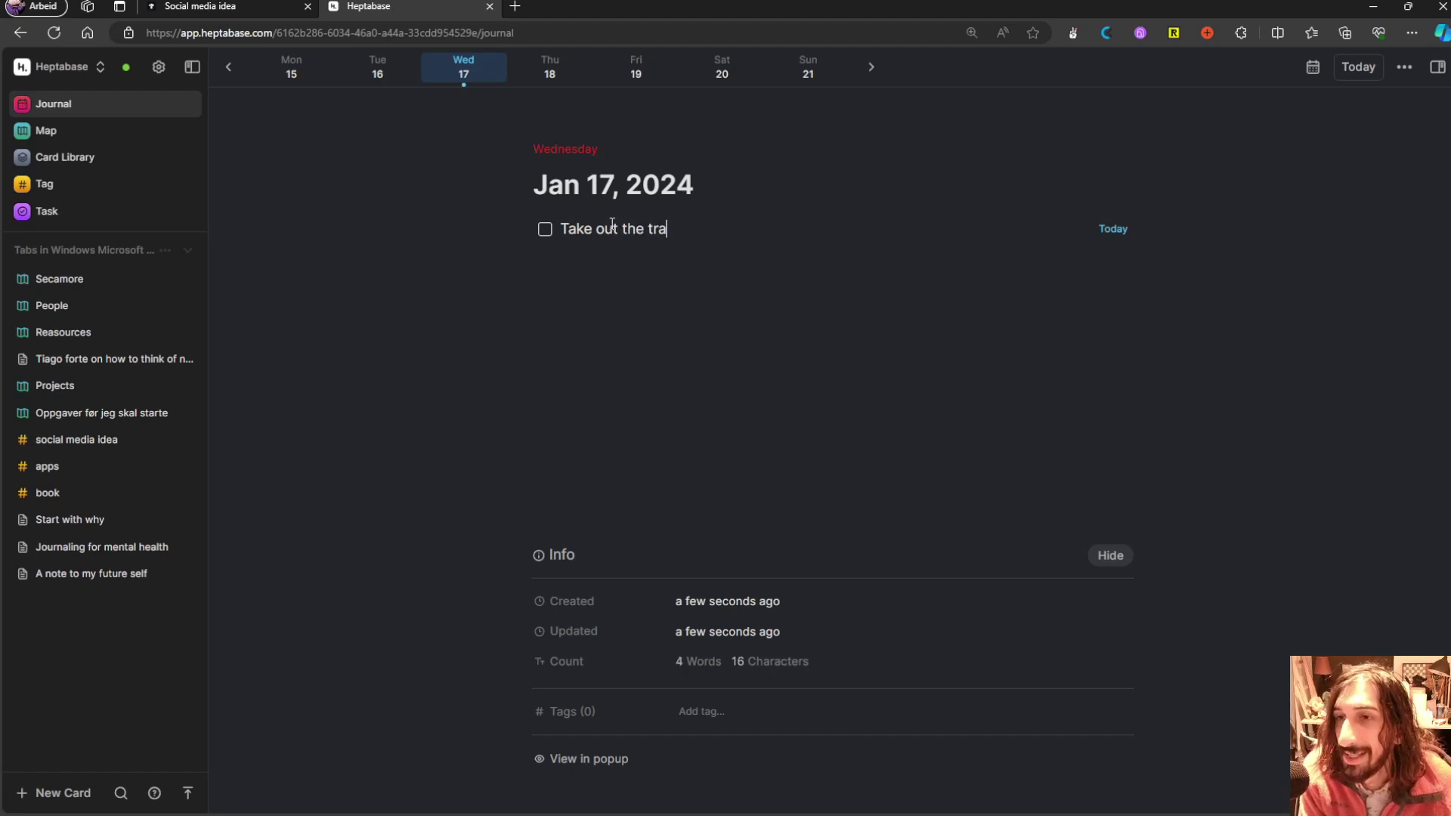
{"action": "type", "text": "sh"}
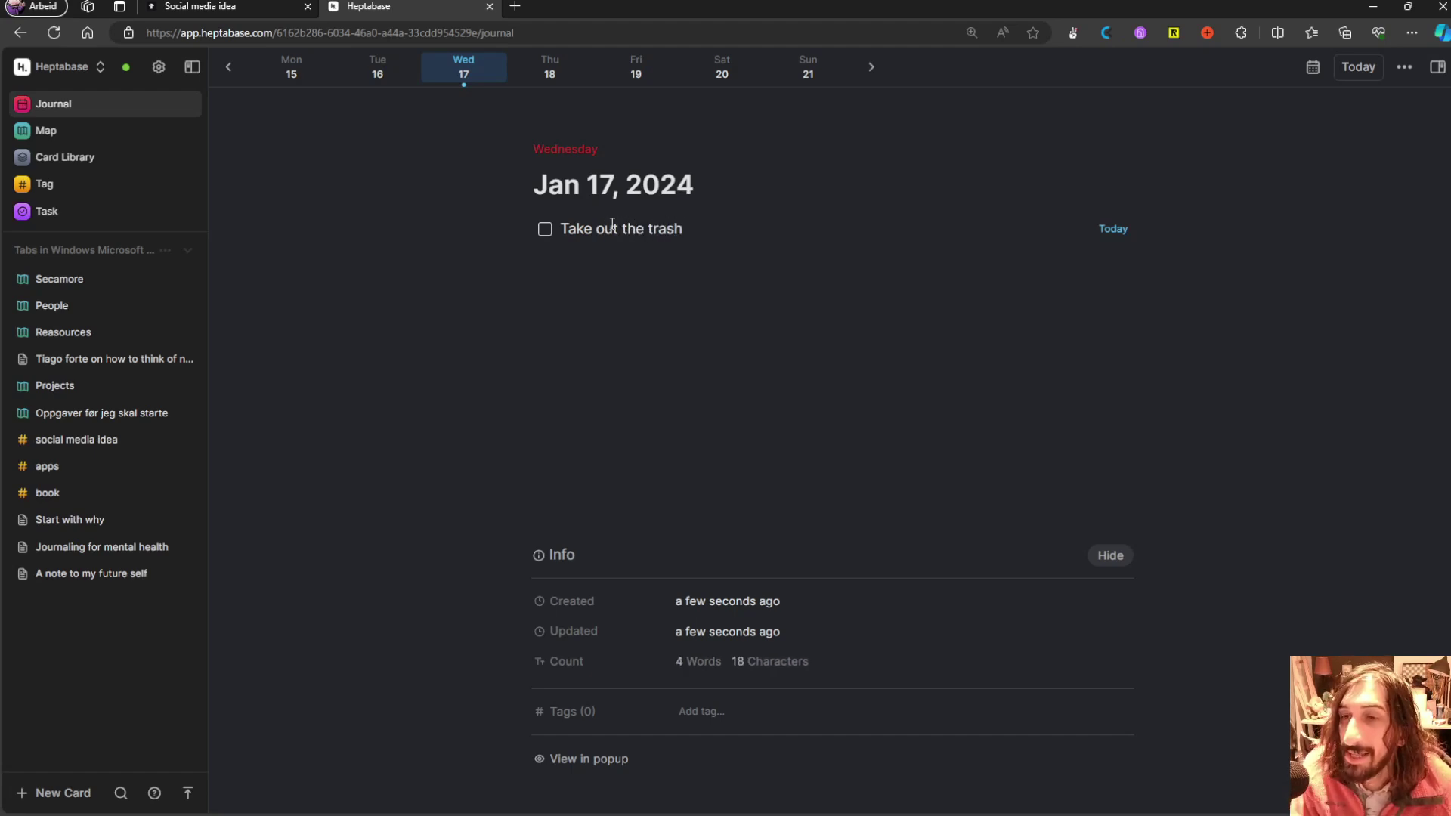
- Mark Take out the trash as done in the Task list and return to the journal
{"action": "left_click", "coordinate": [77, 219]}
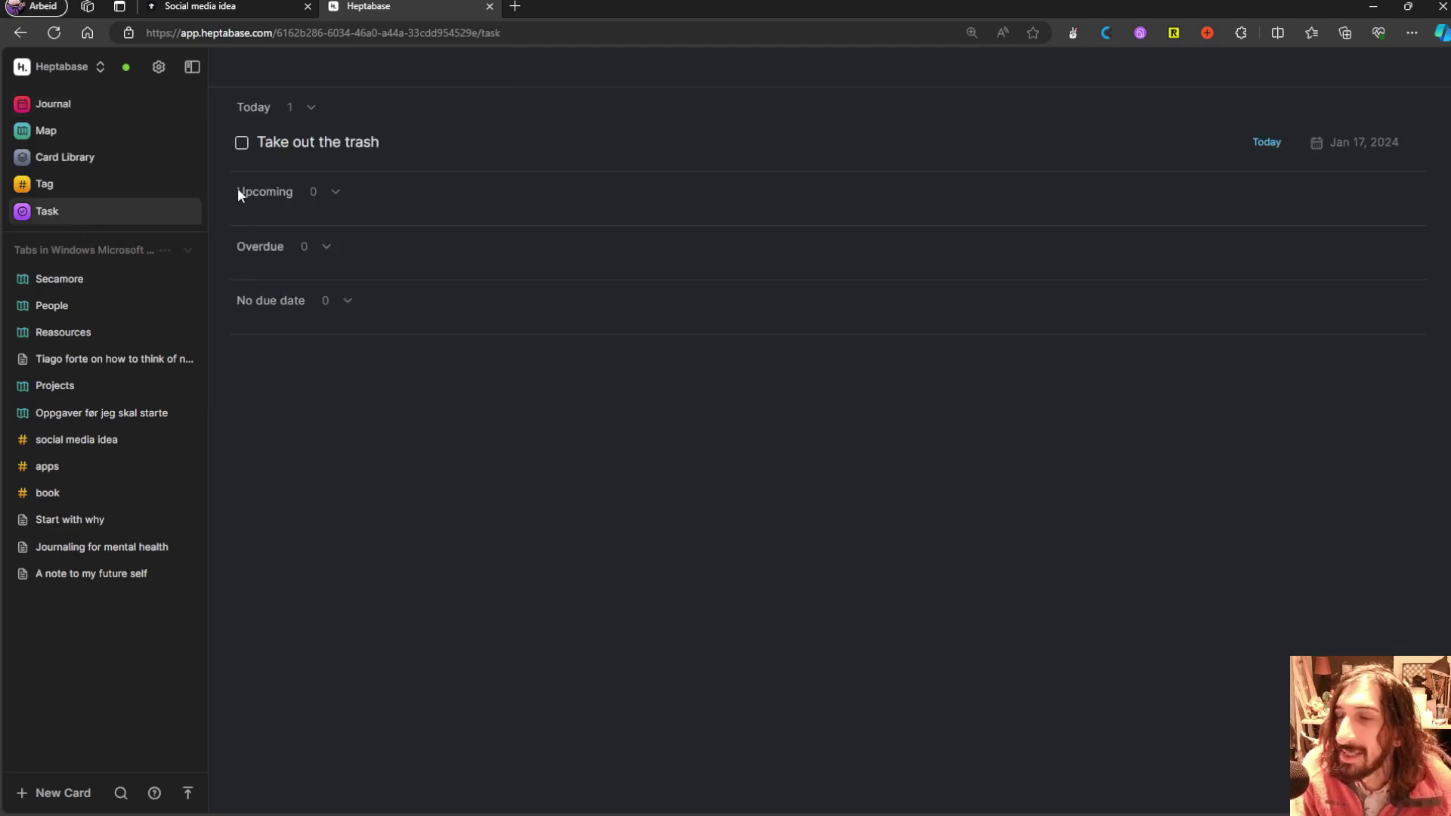
{"action": "left_click", "coordinate": [242, 143]}
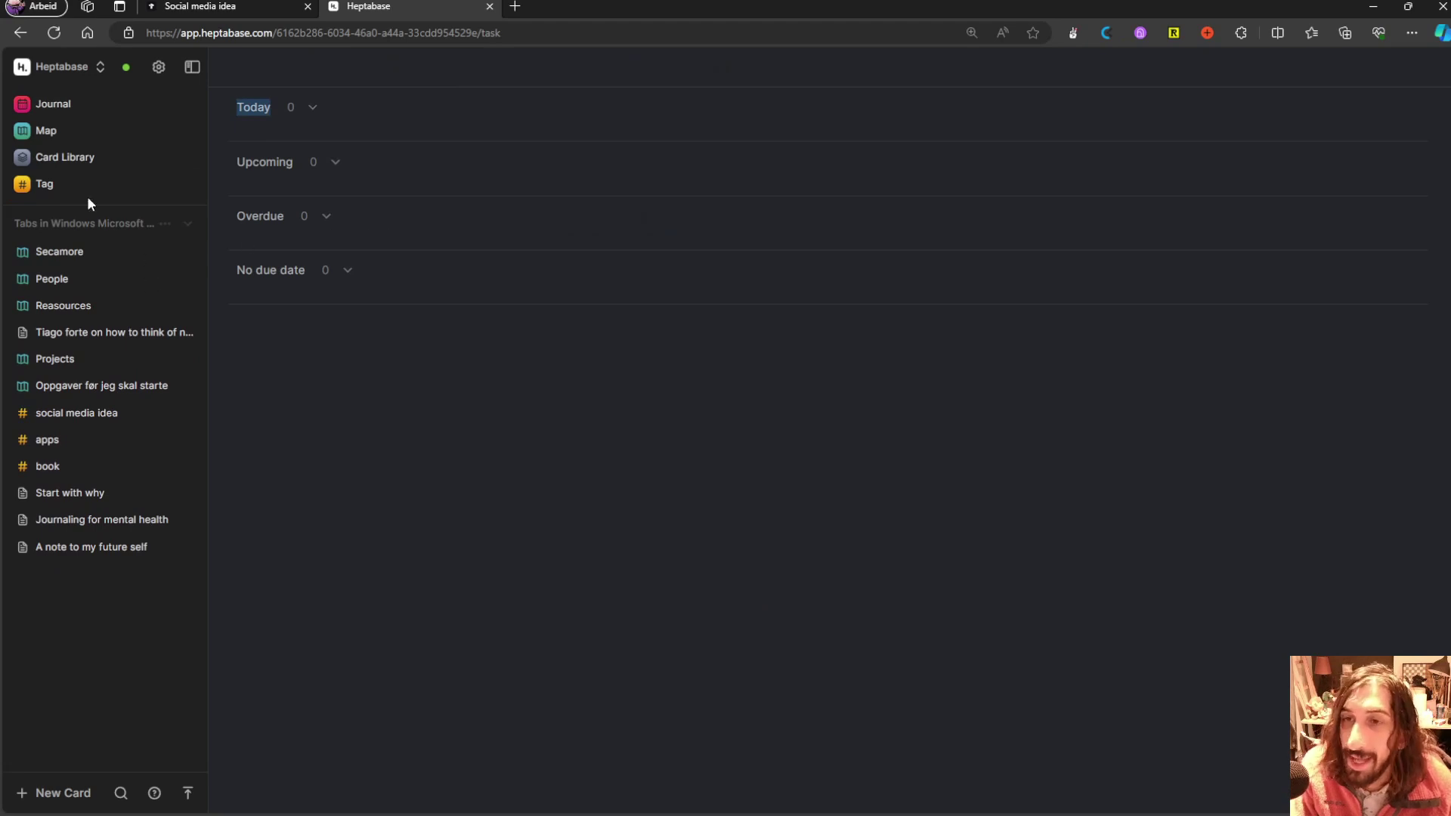
{"action": "left_click", "coordinate": [84, 108]}
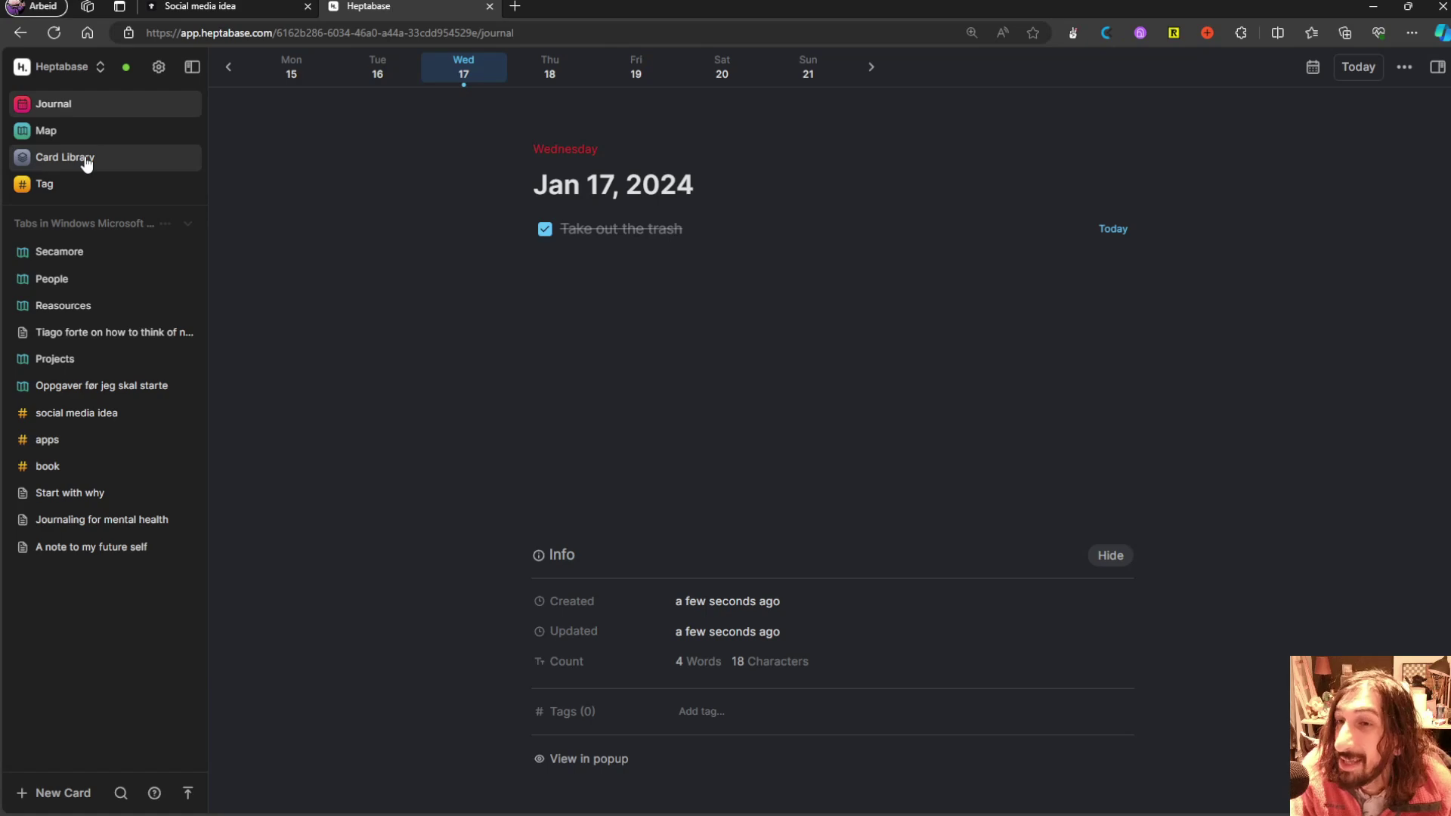
- Browse the Card Library, the tag list and today's journal, then return to the Card Library
{"action": "left_click", "coordinate": [87, 162]}
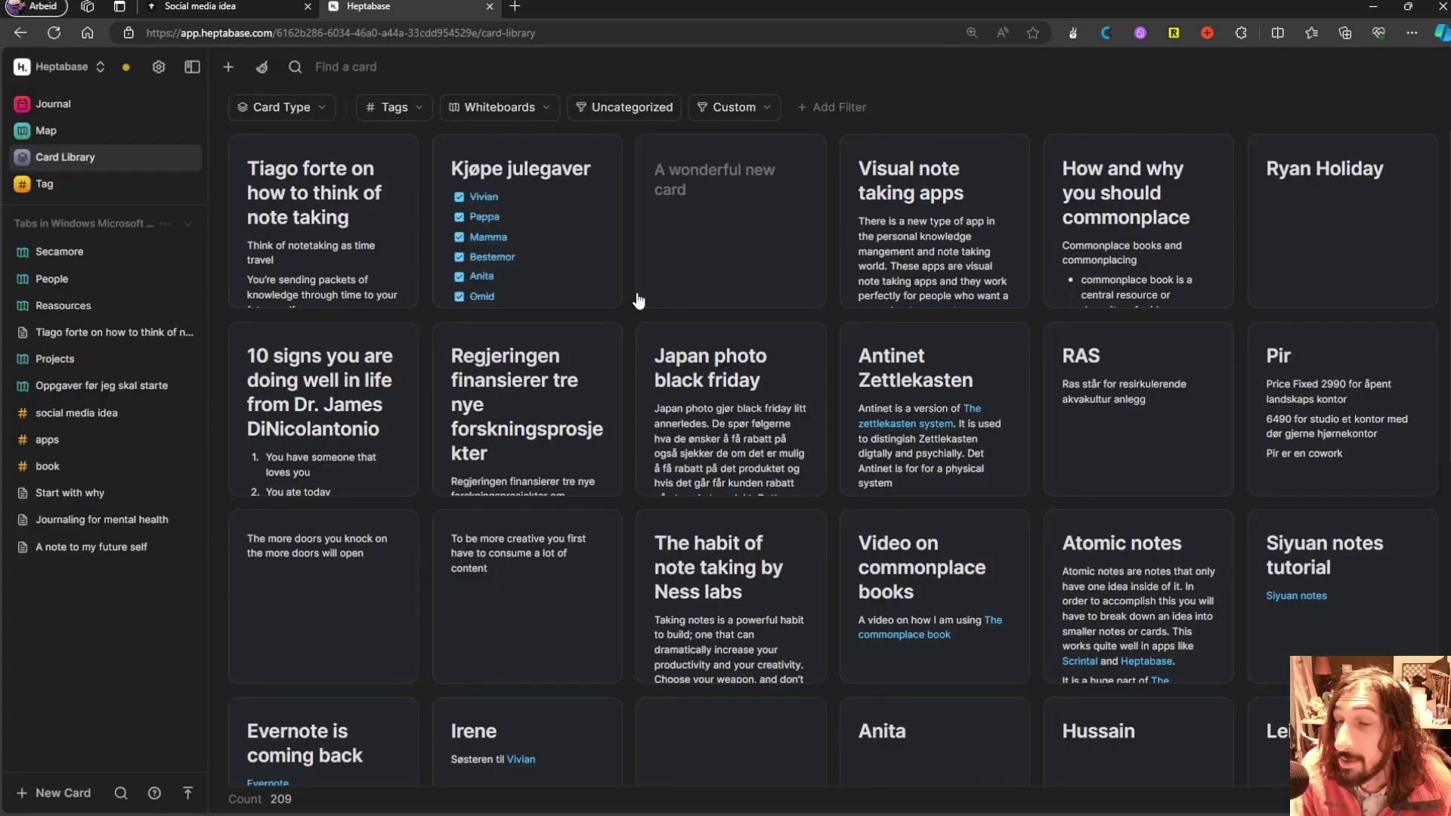
{"action": "left_click", "coordinate": [65, 189]}
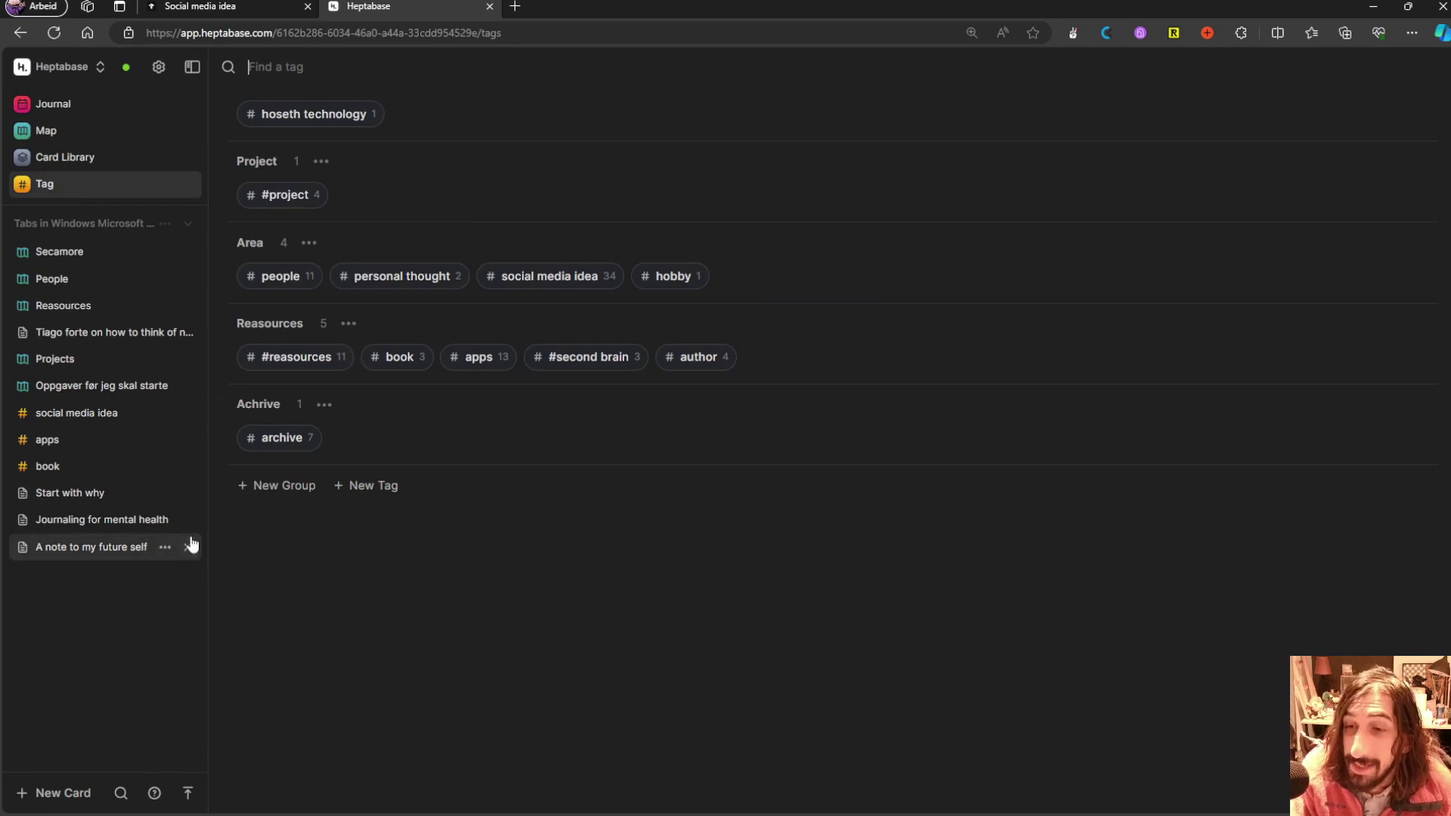
{"action": "left_click", "coordinate": [81, 104]}
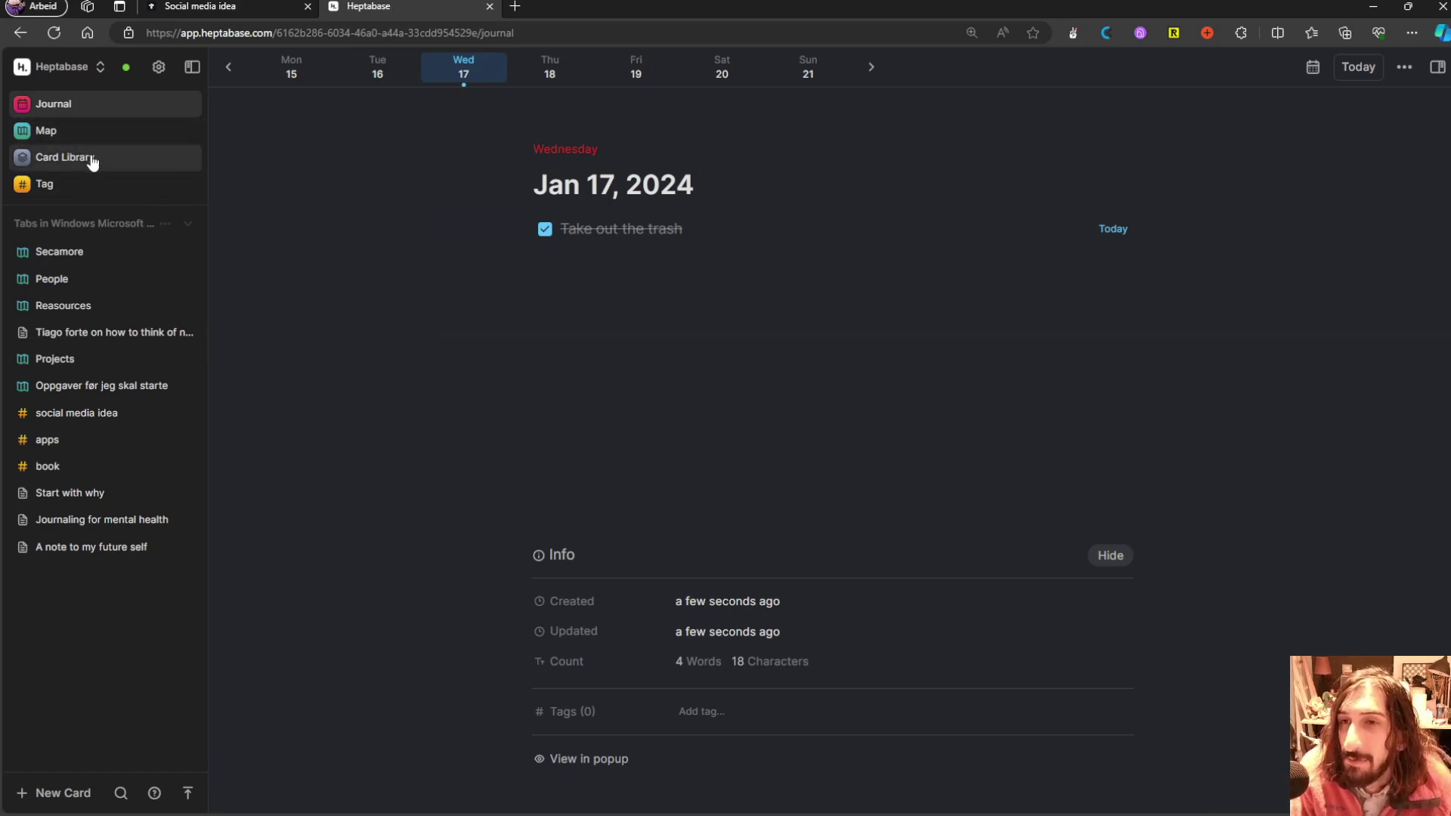
{"action": "left_click", "coordinate": [96, 163]}
- Go to the whiteboard Map and open the Reasources whiteboard
{"action": "left_click", "coordinate": [41, 130]}
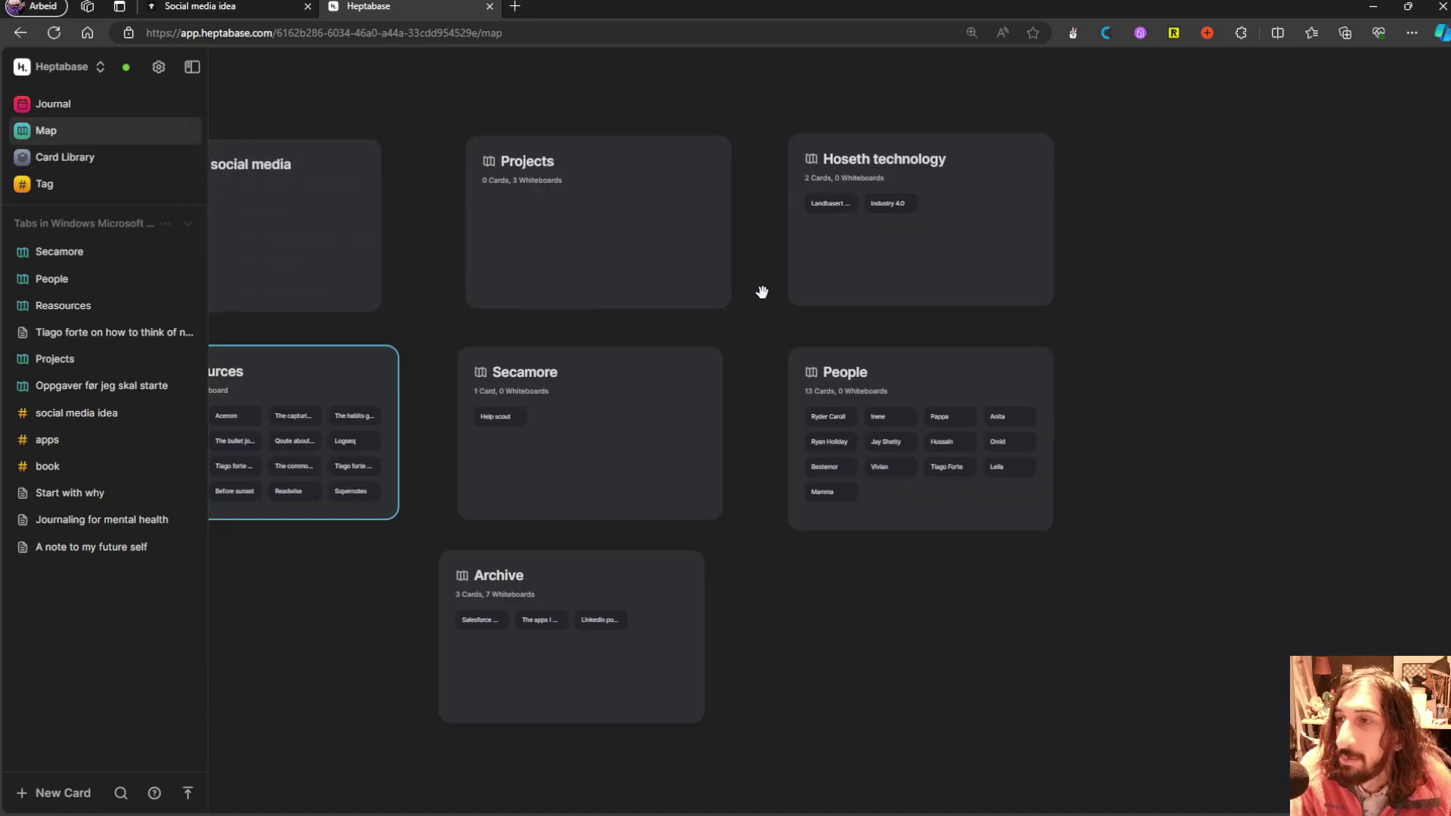
{"action": "left_click", "coordinate": [300, 381]}
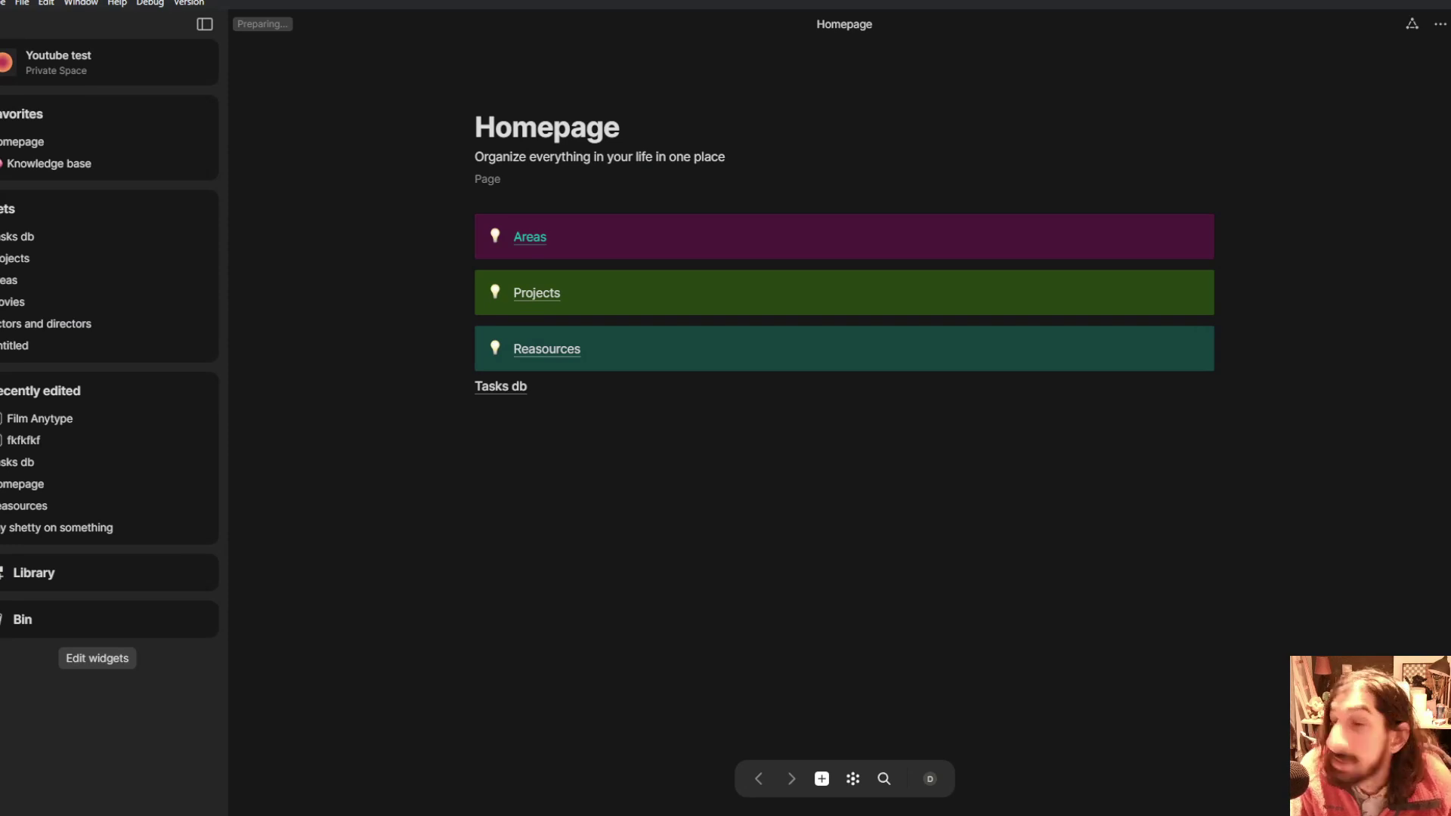
{"action": "left_click", "coordinate": [853, 778]}
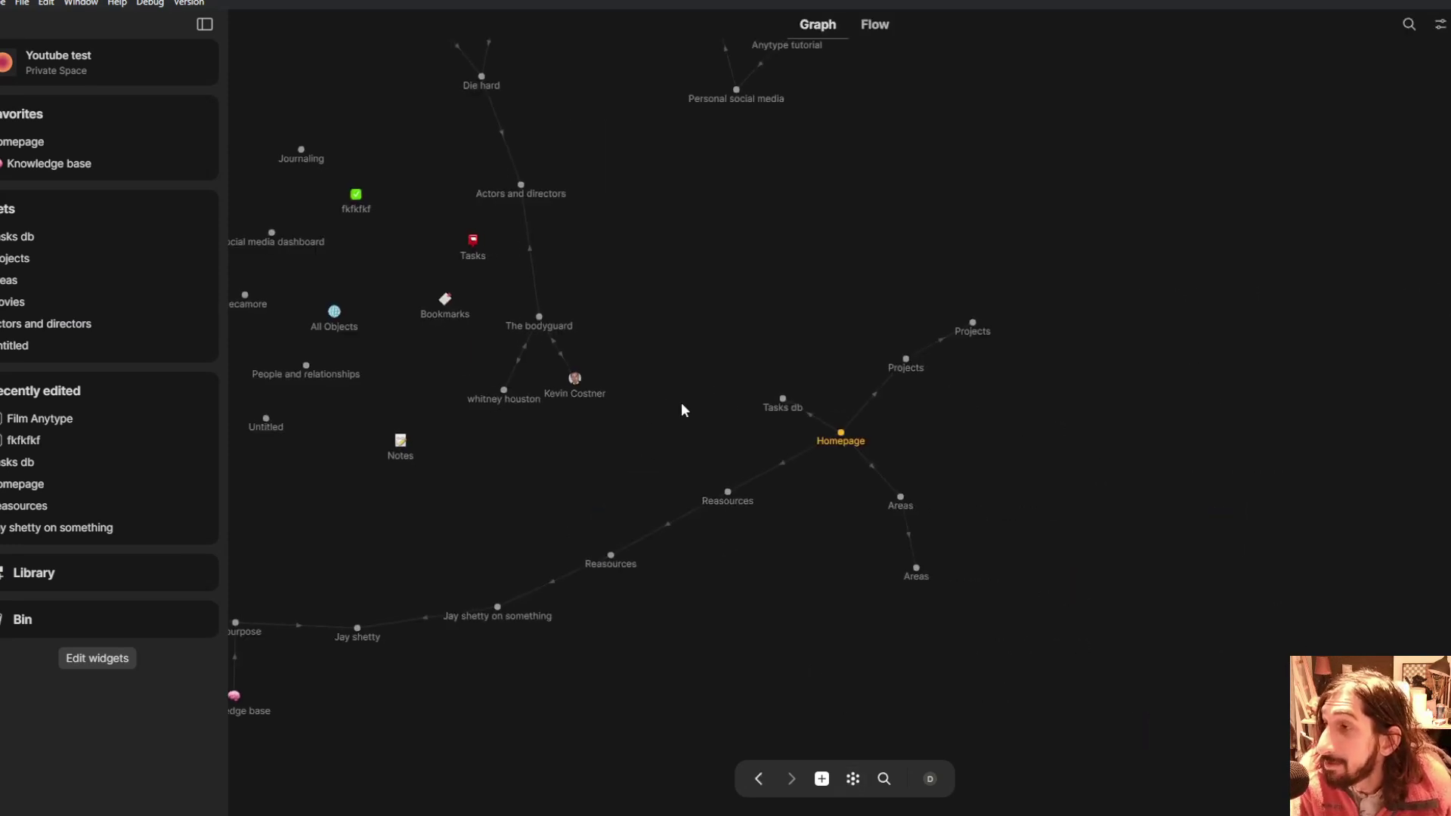
{"action": "left_click", "coordinate": [929, 778]}
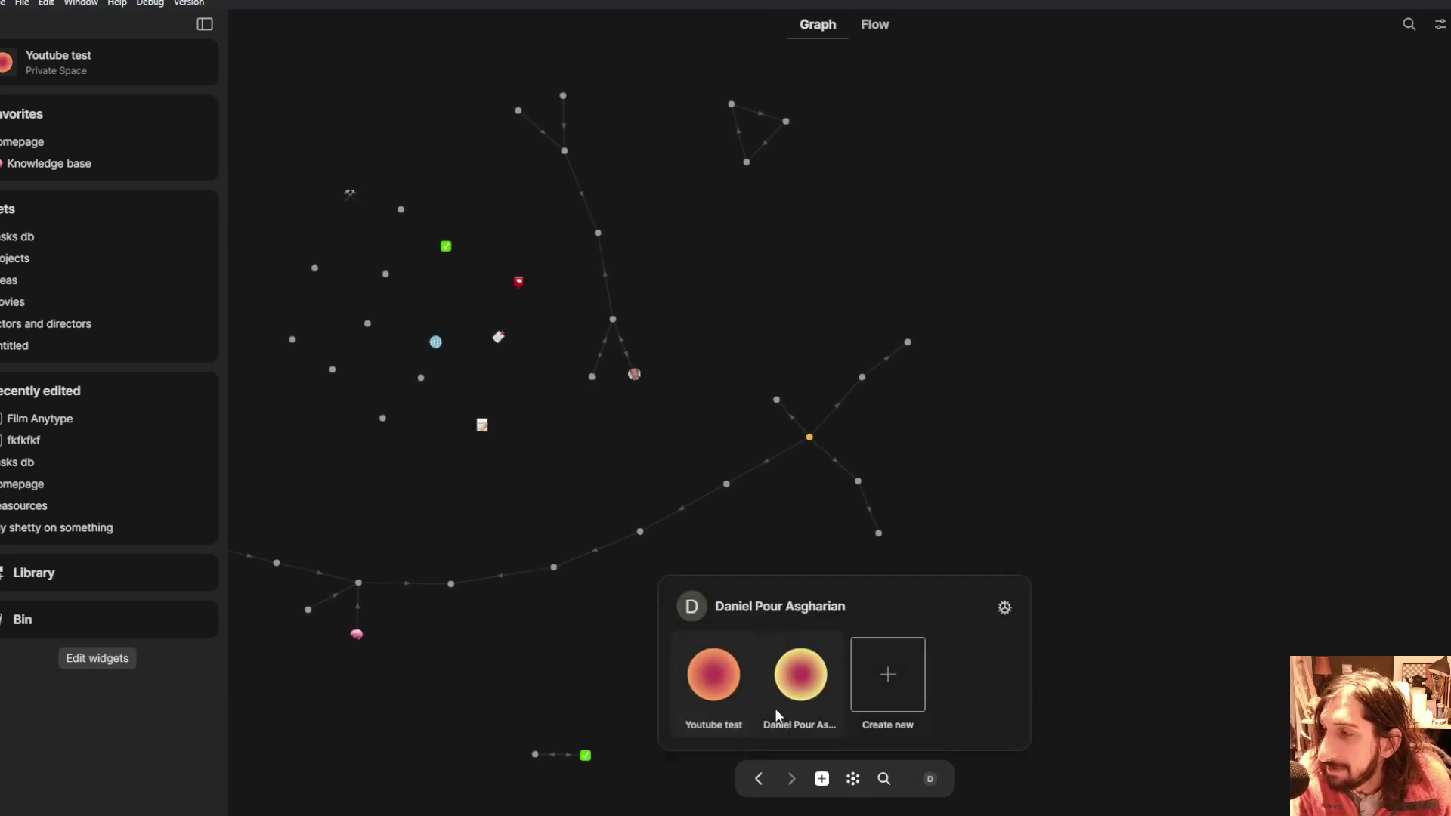
{"action": "left_click", "coordinate": [787, 693]}
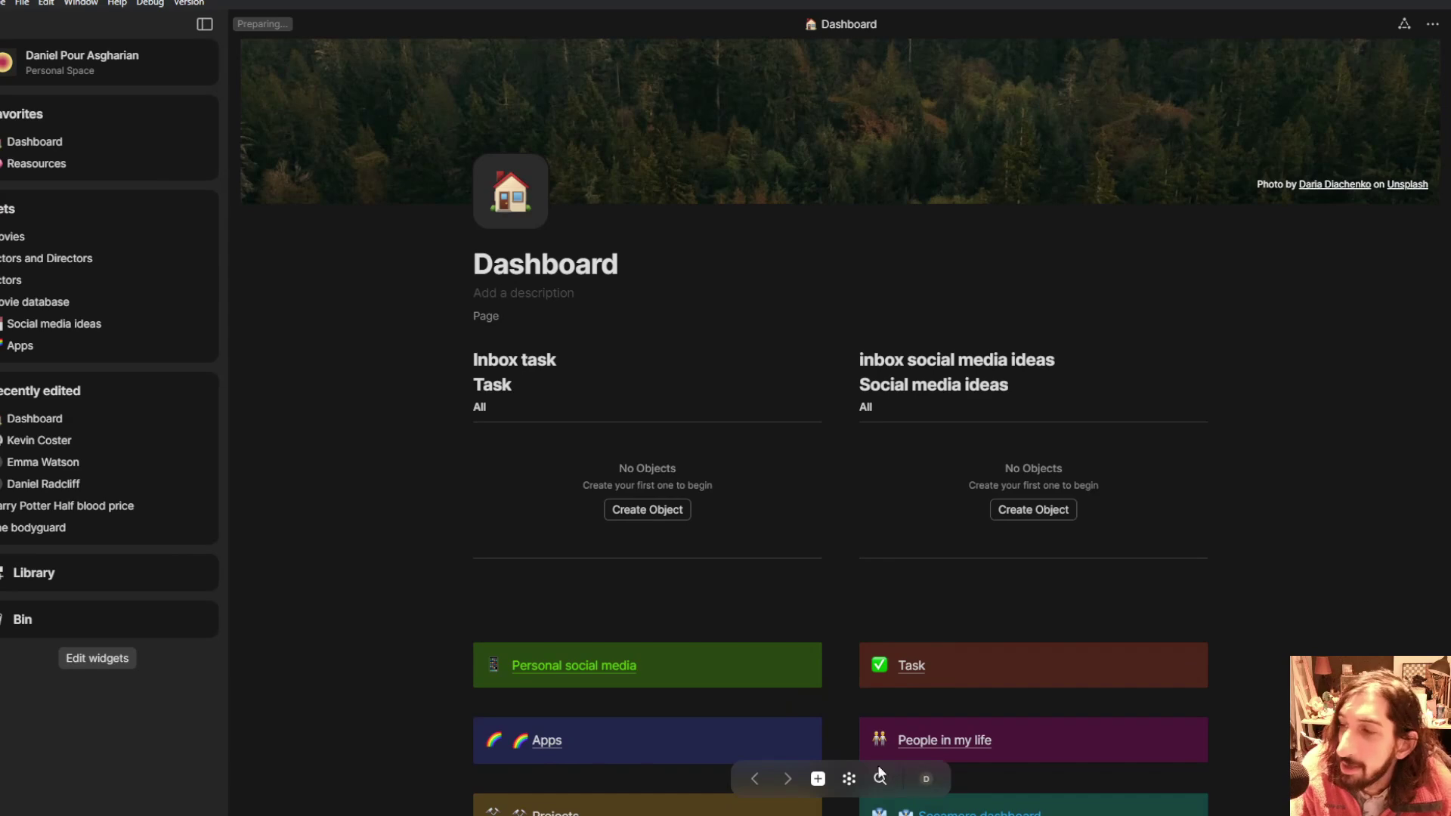
{"action": "left_click", "coordinate": [848, 778]}
{"action": "scroll", "coordinate": [813, 500], "scroll_direction": "down", "scroll_amount": 3}
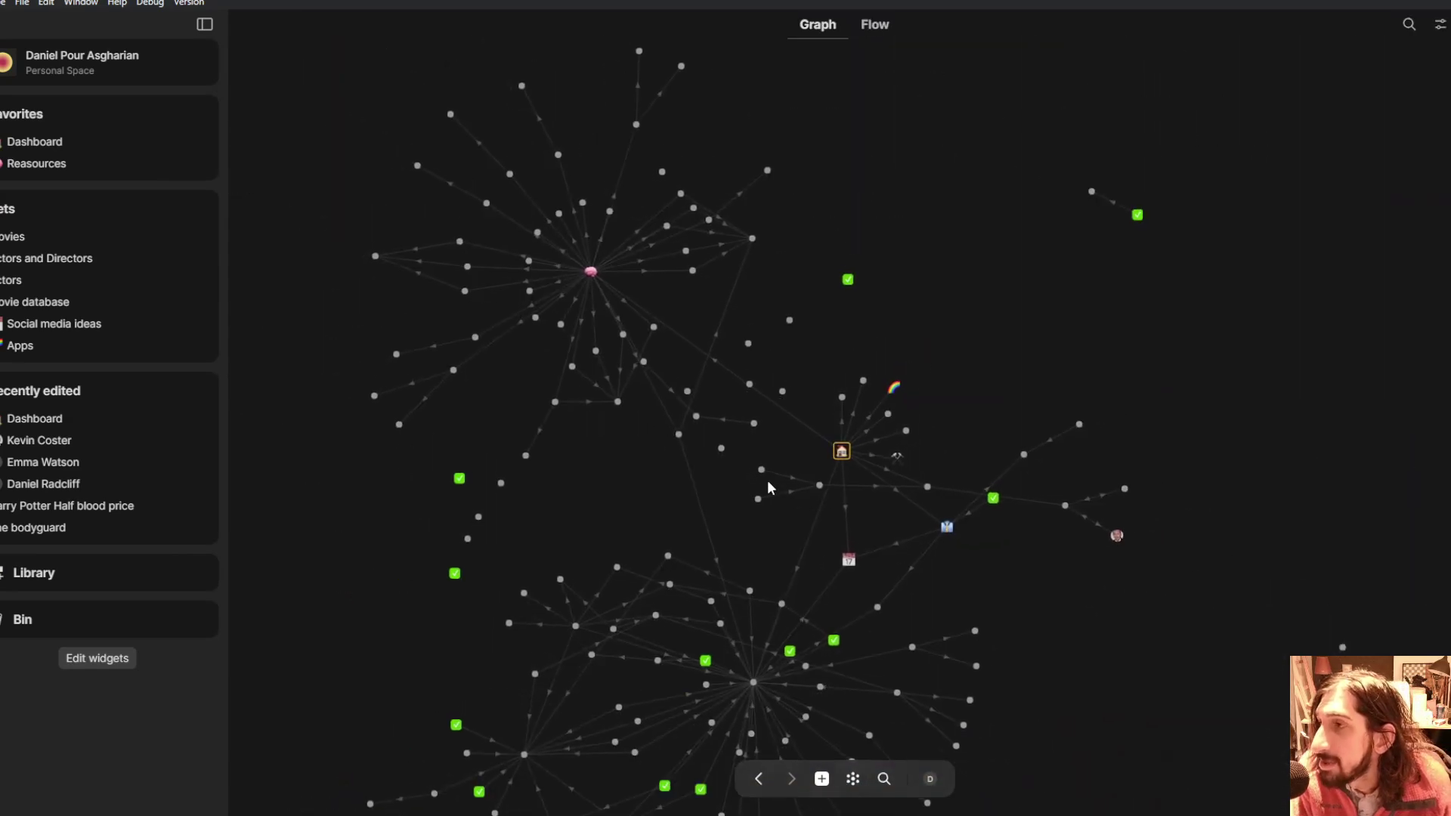
{"action": "scroll", "coordinate": [742, 529], "scroll_direction": "up", "scroll_amount": 2}
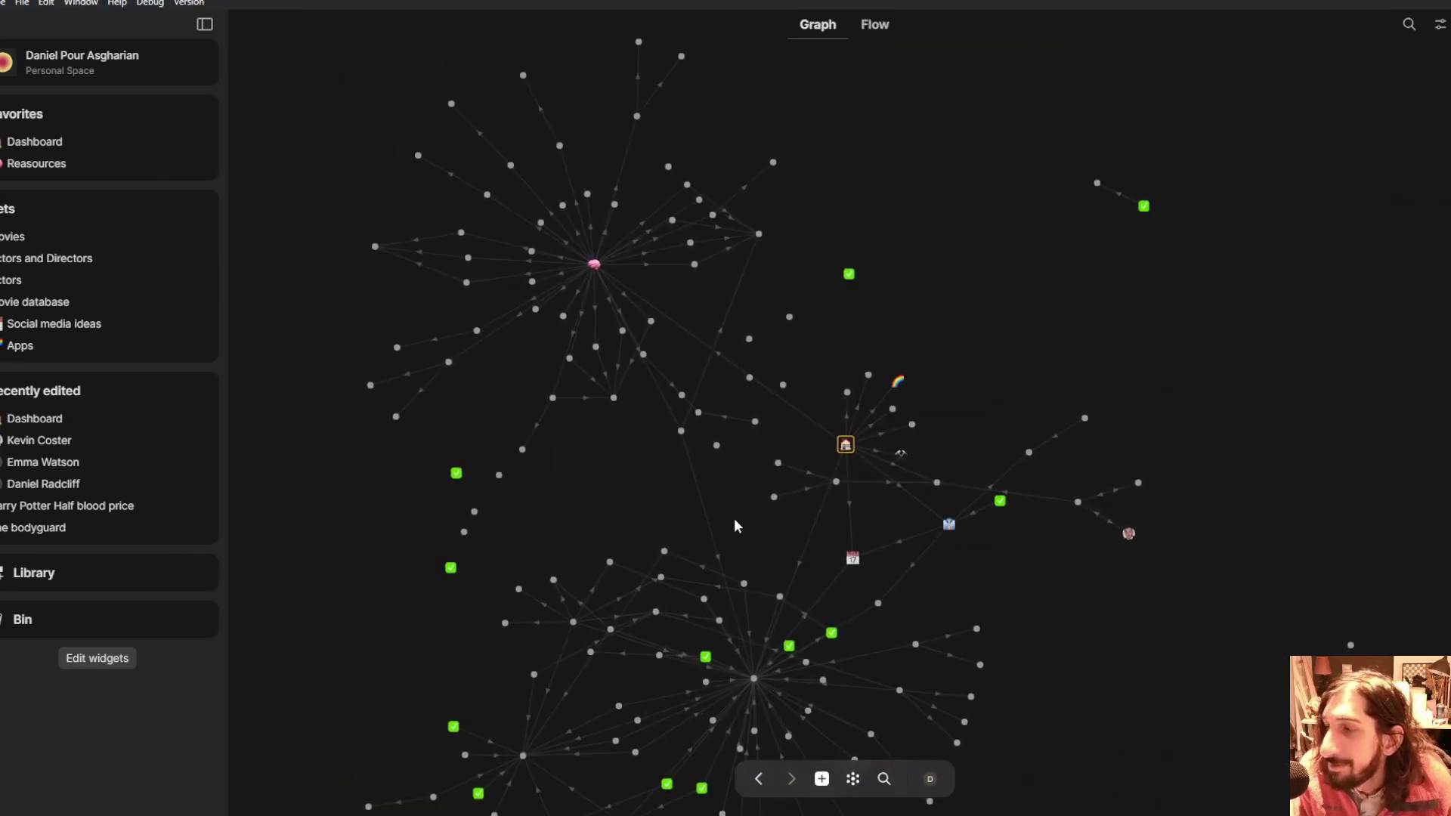
{"action": "left_click", "coordinate": [929, 782]}
{"action": "left_click", "coordinate": [783, 704]}
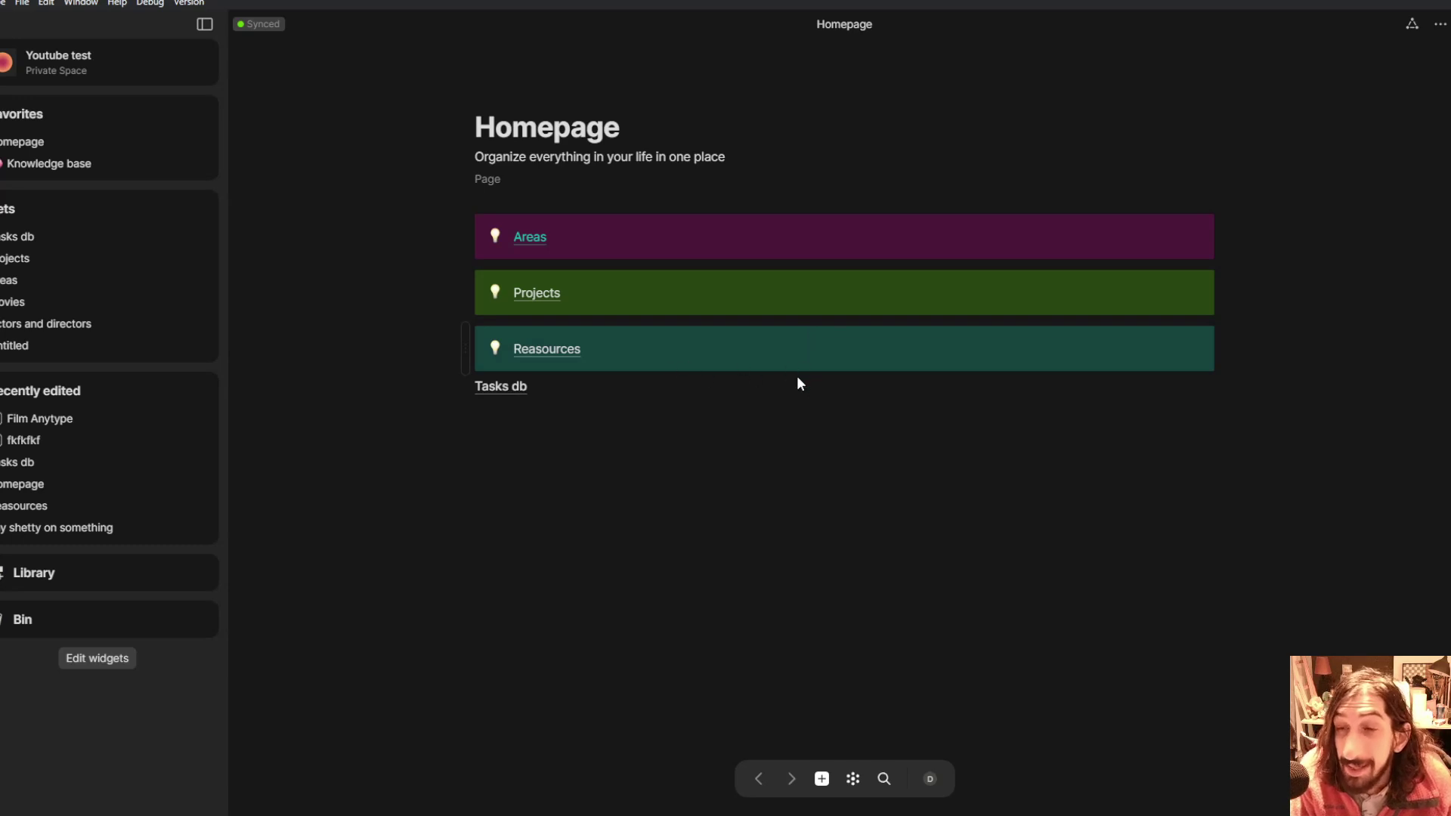
- Peek at the space list without switching, then show the Youtube test space graph centred on Homepage
{"action": "mouse_move", "coordinate": [544, 353]}
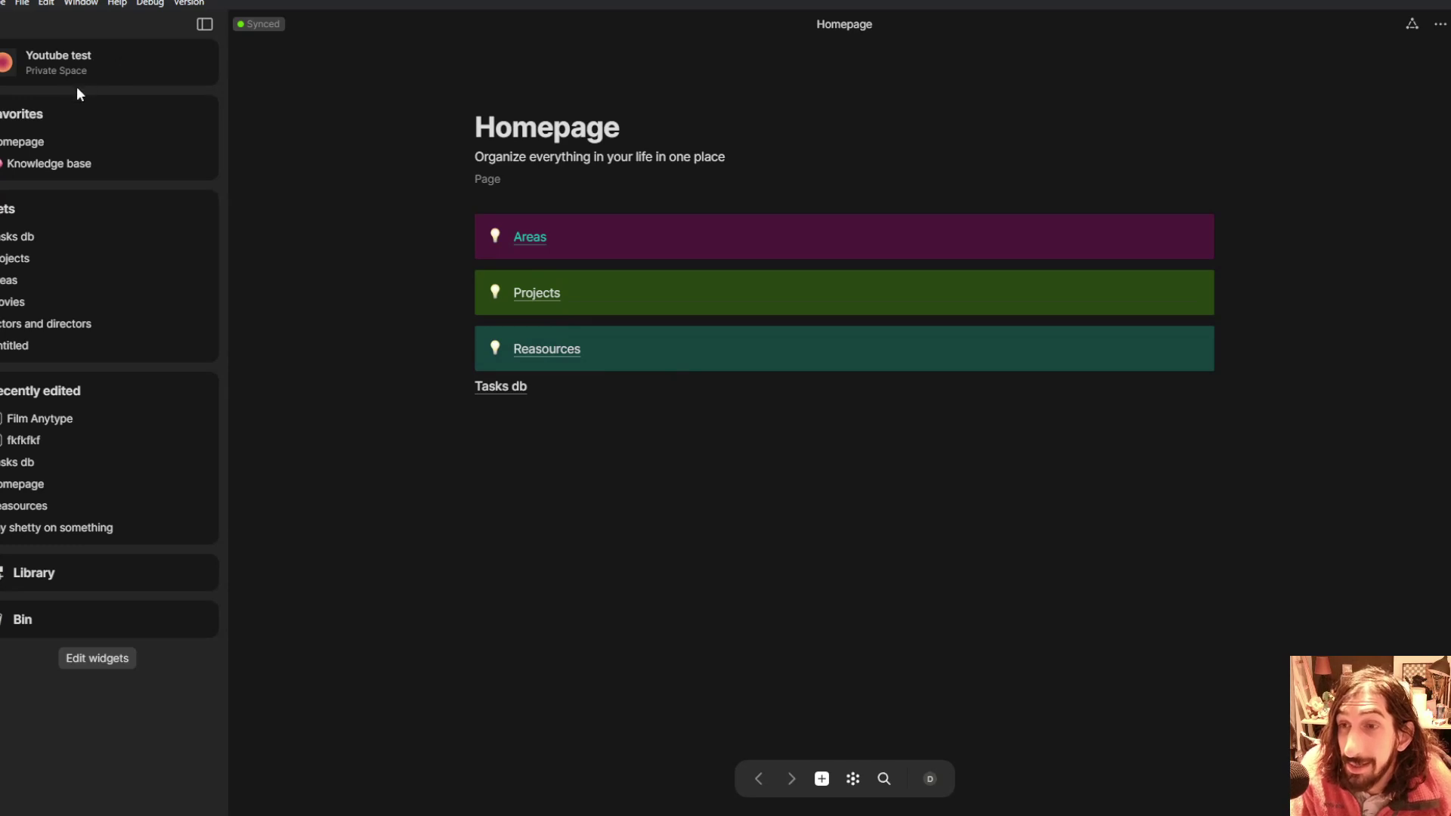
{"action": "left_click", "coordinate": [938, 782]}
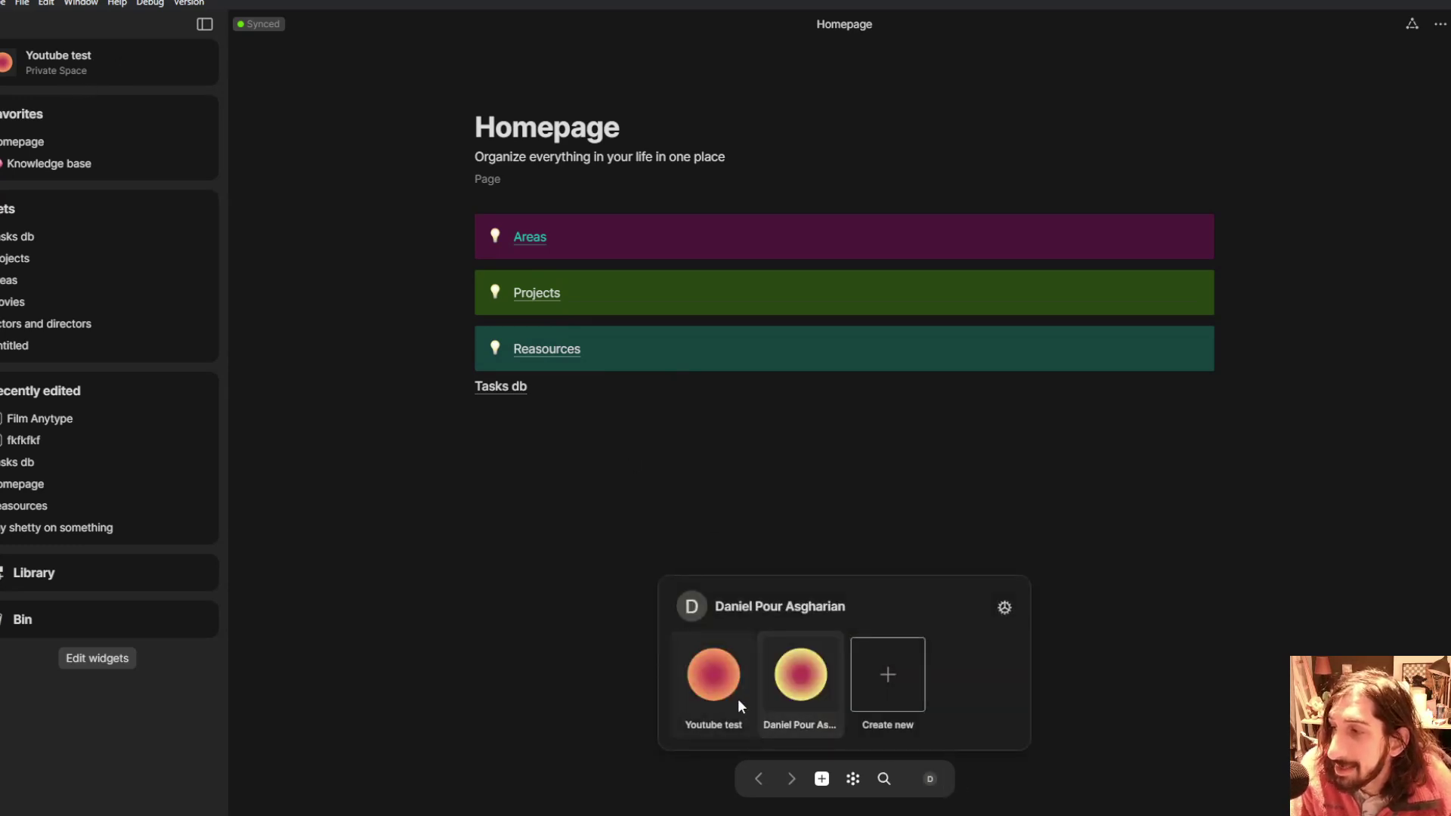
{"action": "left_click", "coordinate": [938, 774]}
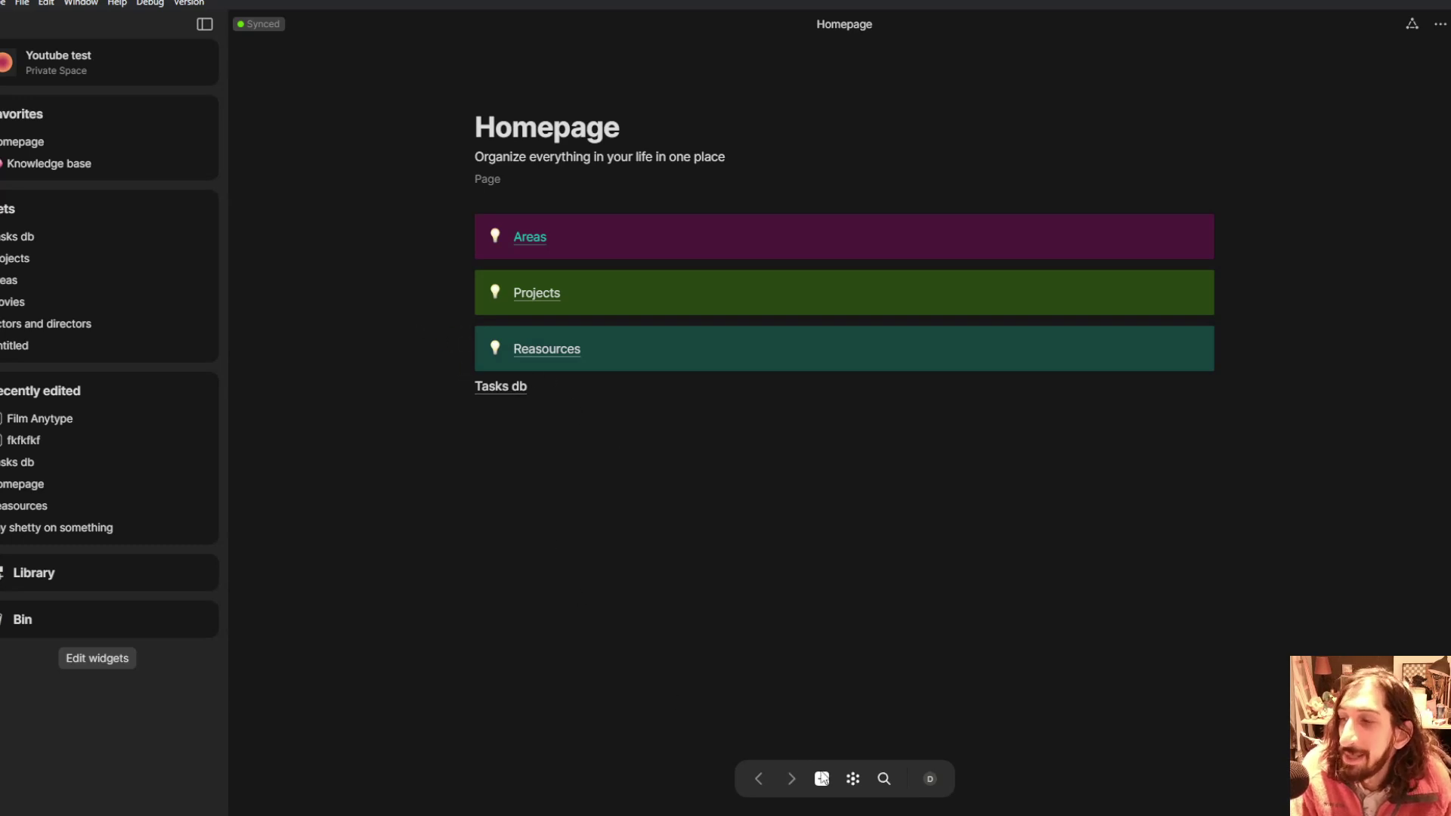
{"action": "left_click", "coordinate": [852, 778]}
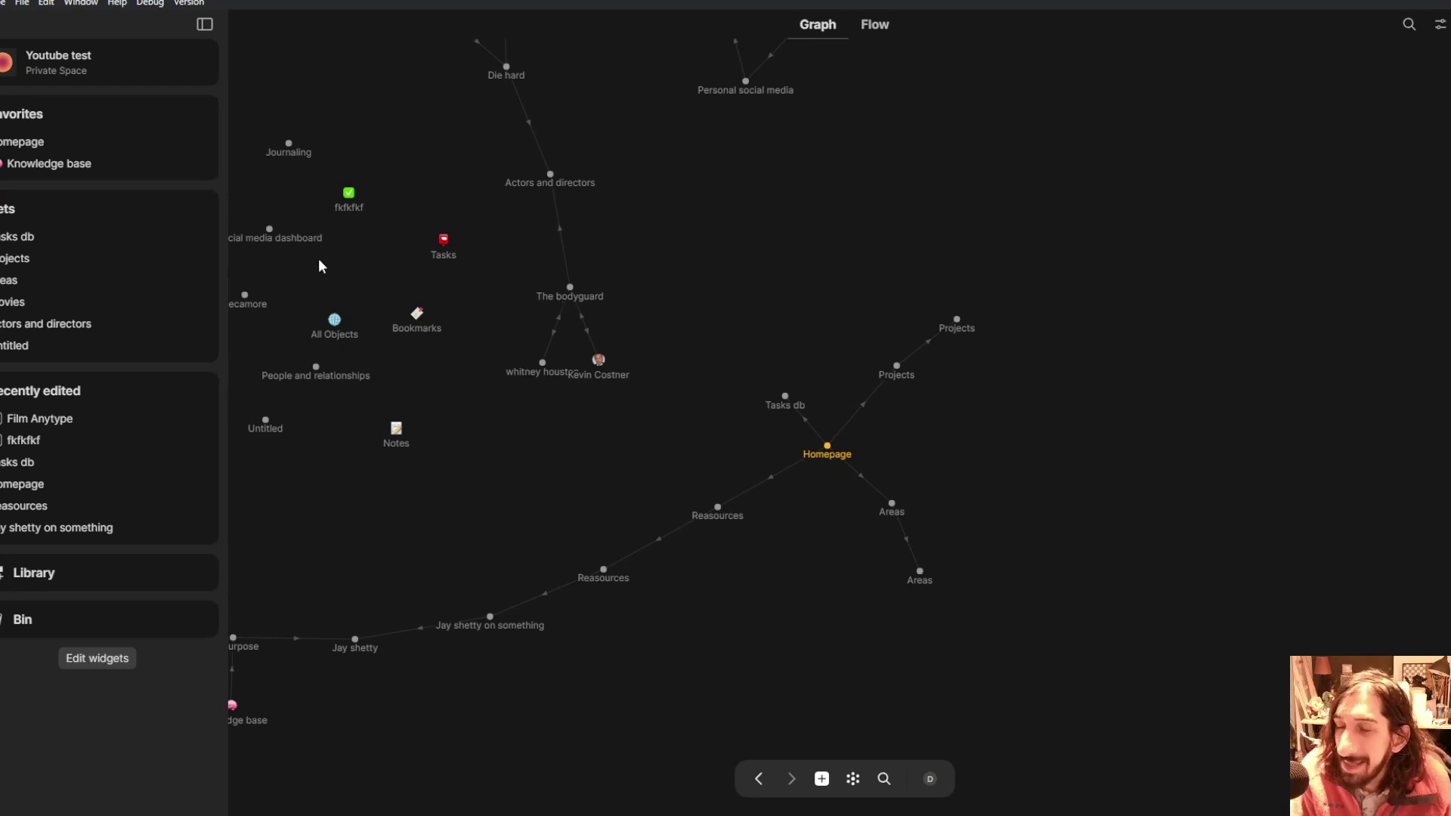
- Reopen Homepage from Favorites to show its Areas, Projects and Reasources blocks
{"action": "left_click", "coordinate": [62, 137]}
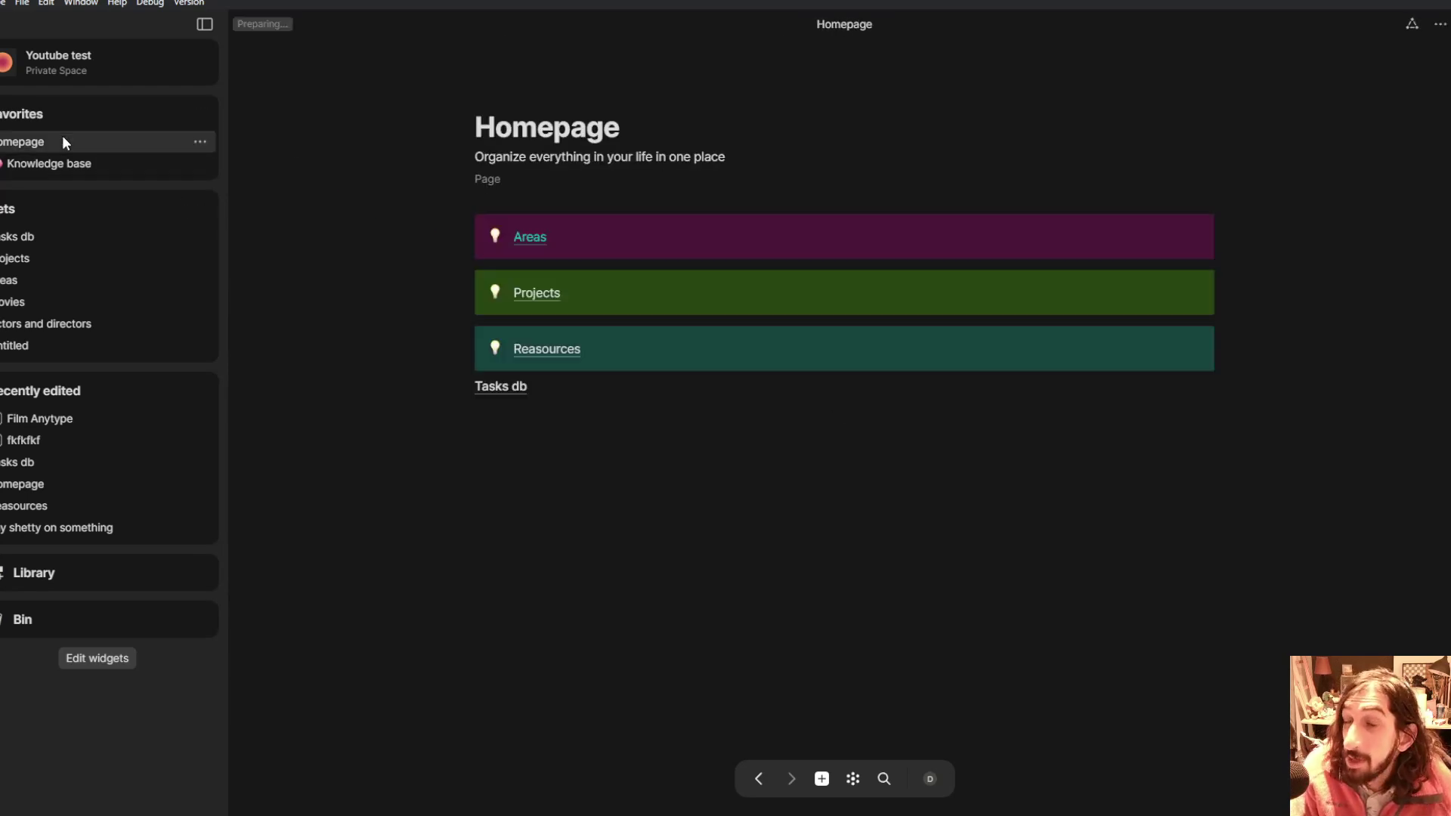